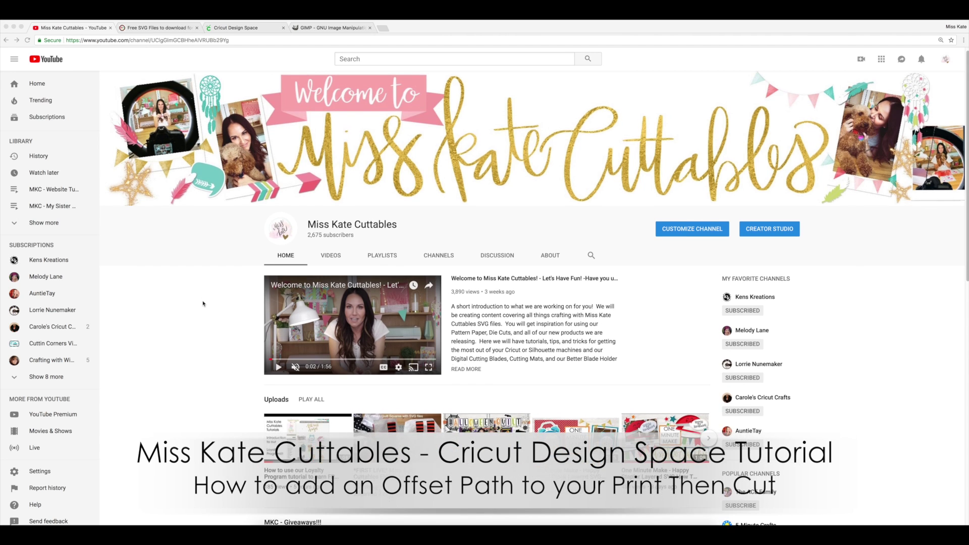
Browse the Miss Kate Cuttables YouTube uploads, then switch to the misskatecuttables.com tab
scroll(202, 304, "down", 3)
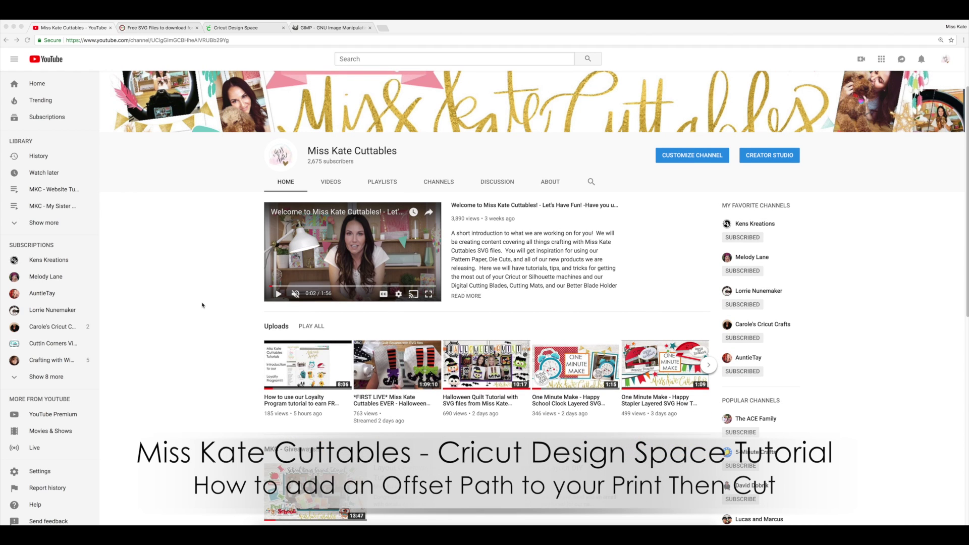
scroll(202, 305, "down", 10)
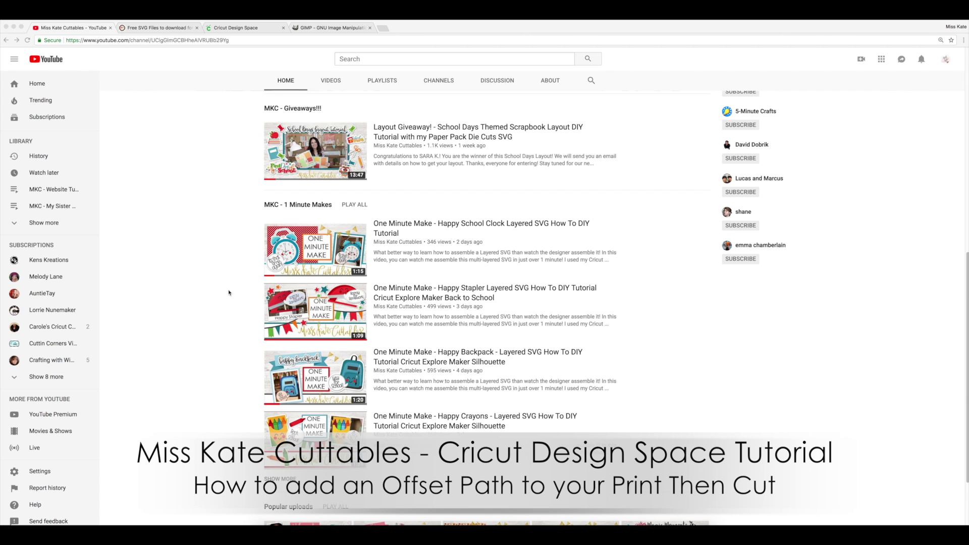
scroll(229, 293, "down", 1)
scroll(229, 293, "down", 1)
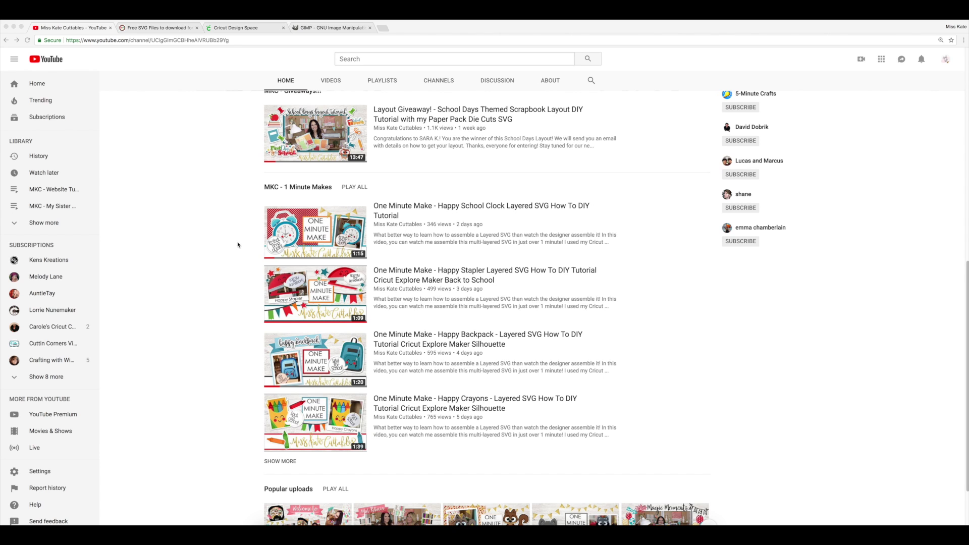
scroll(240, 246, "up", 10)
left_click(146, 29)
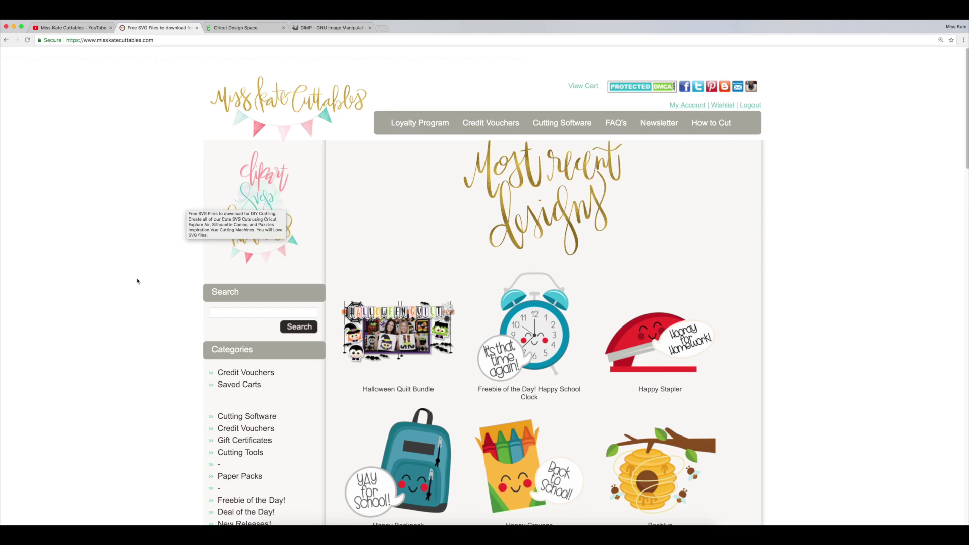
Search the shop for 'haunted house' and add the $0.50 yellow-moon Haunted House design to the cart
left_click(236, 315)
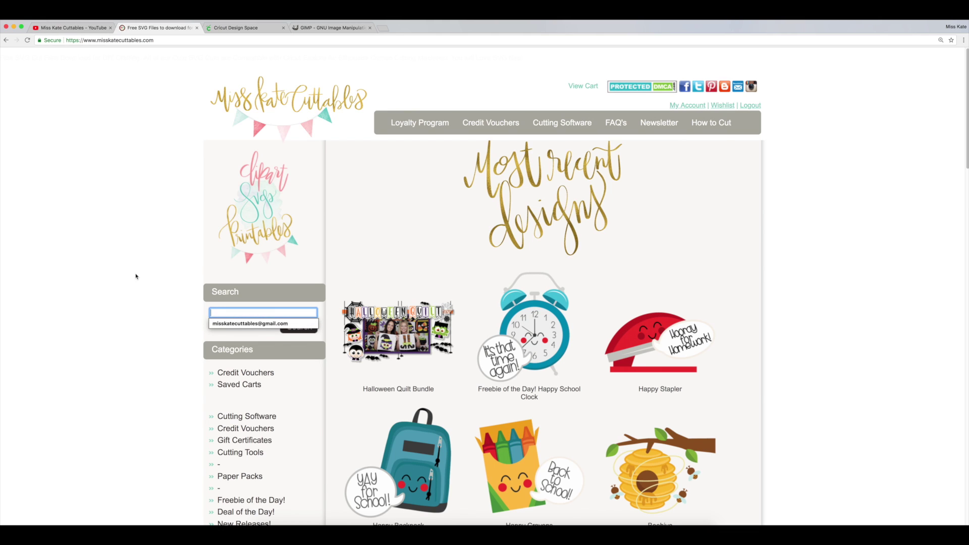
type("haunted ")
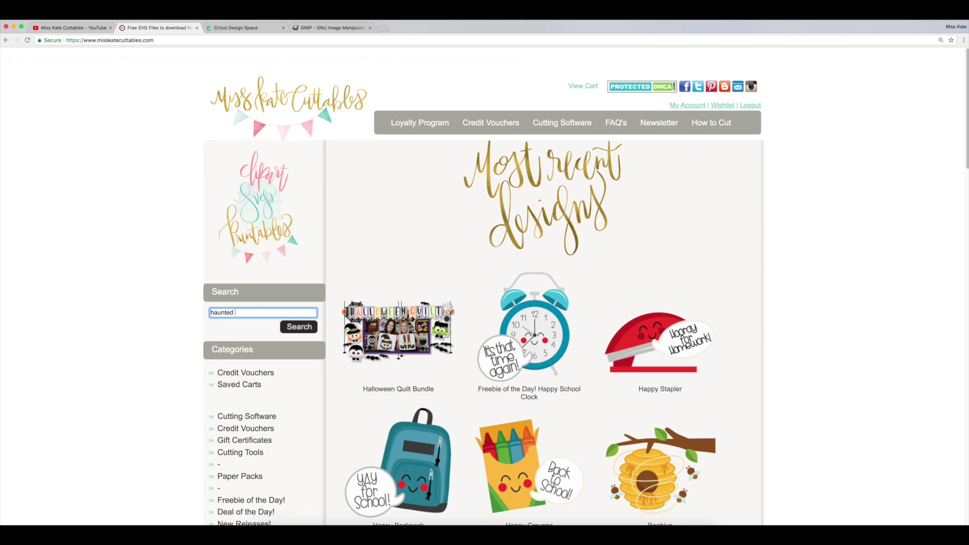
type("house")
key("Return")
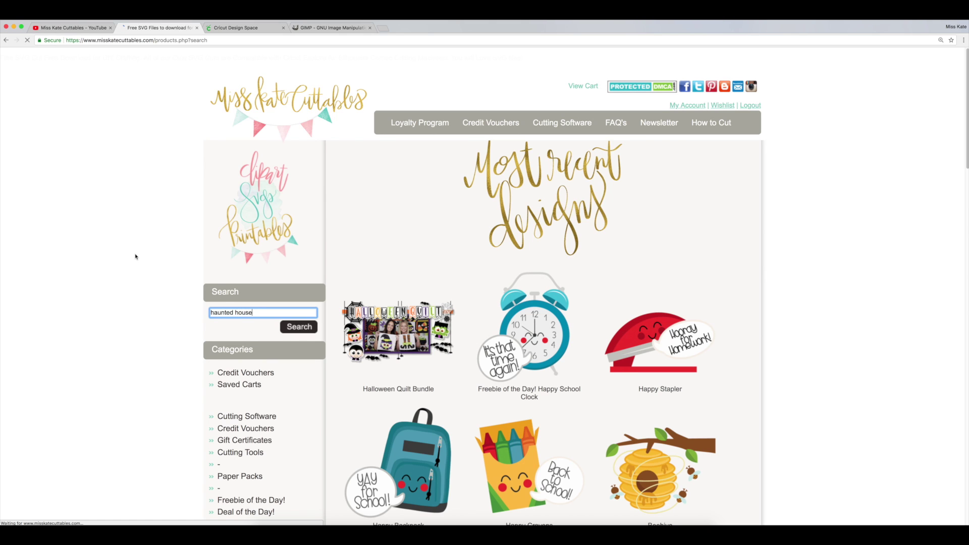
scroll(428, 309, "down", 3)
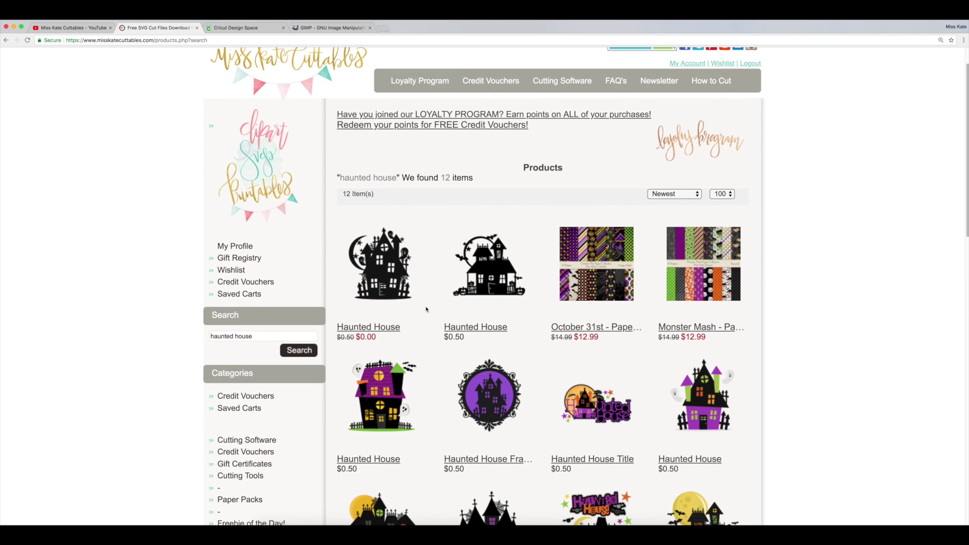
scroll(428, 309, "down", 4)
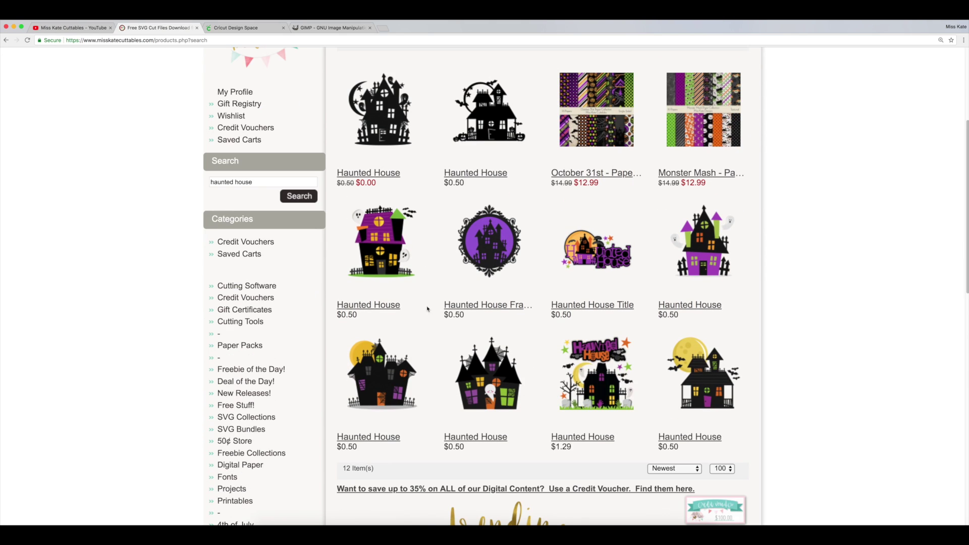
left_click(383, 384)
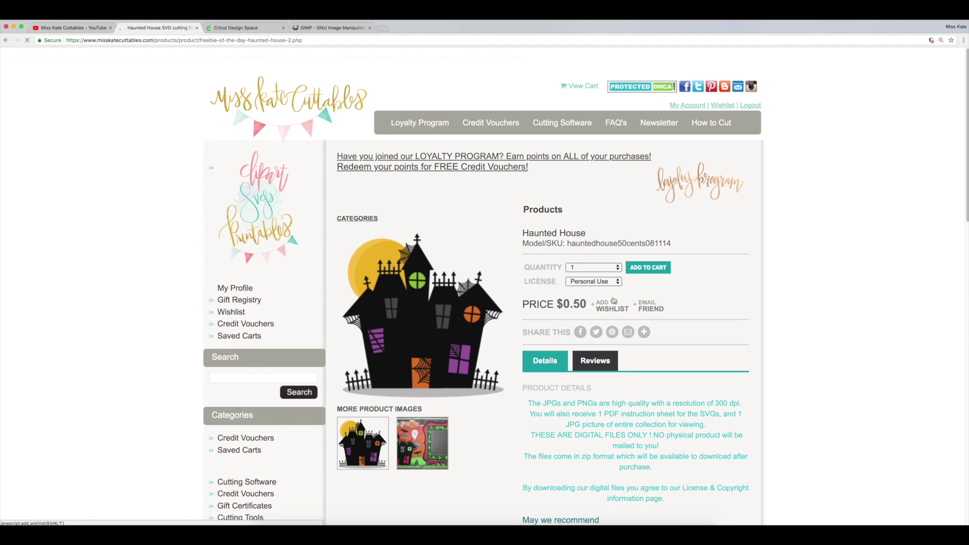
left_click(648, 268)
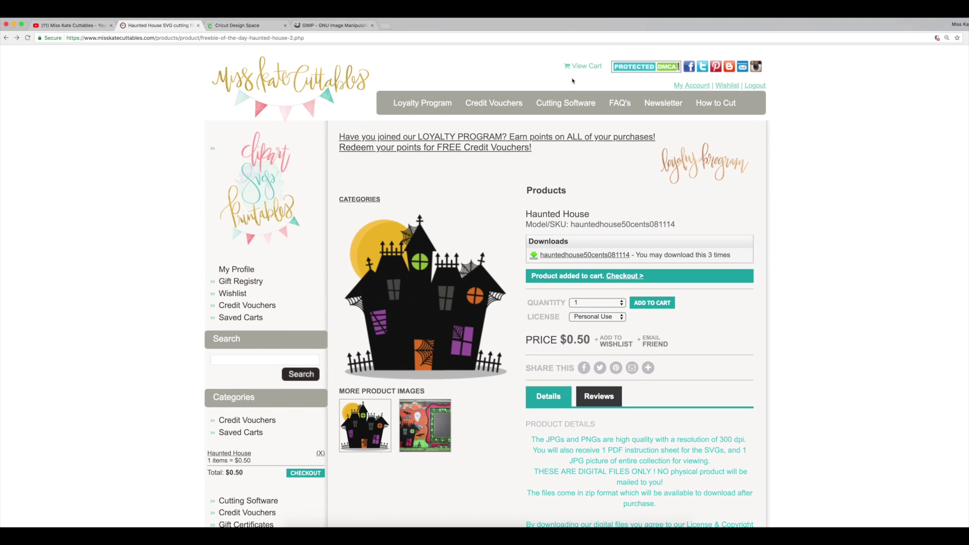
left_click(582, 67)
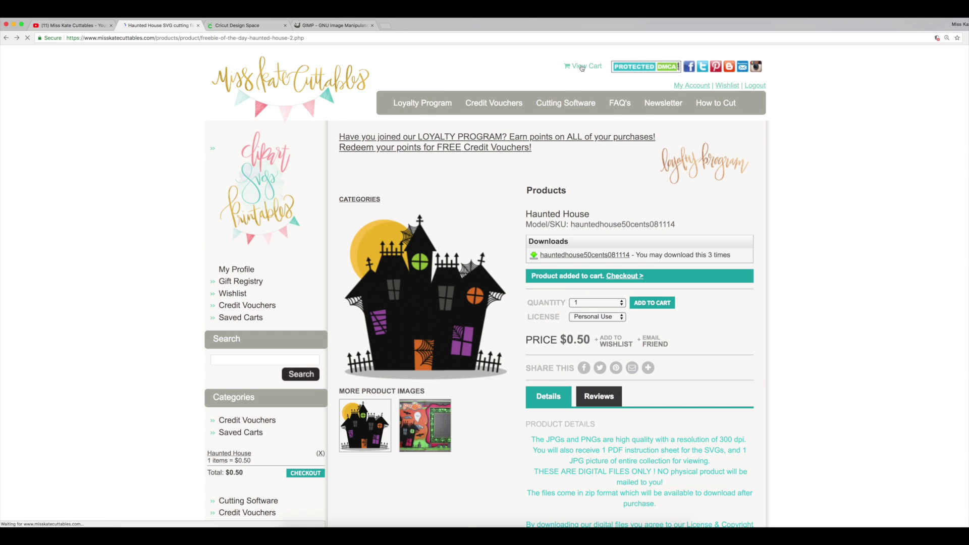
Start checkout, pay with the credit voucher, and use the billing address for shipping
left_click(724, 344)
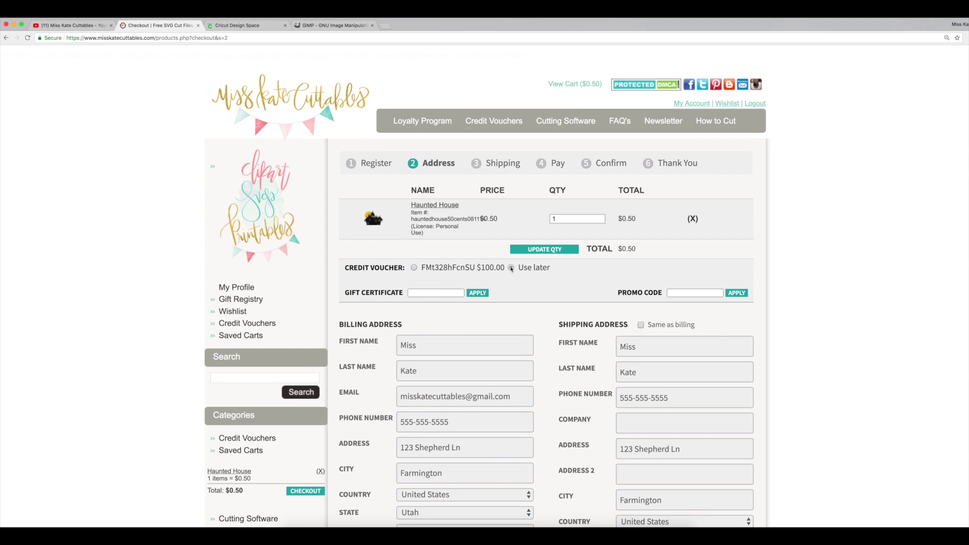
left_click(414, 268)
scroll(702, 282, "down", 2)
left_click(689, 317)
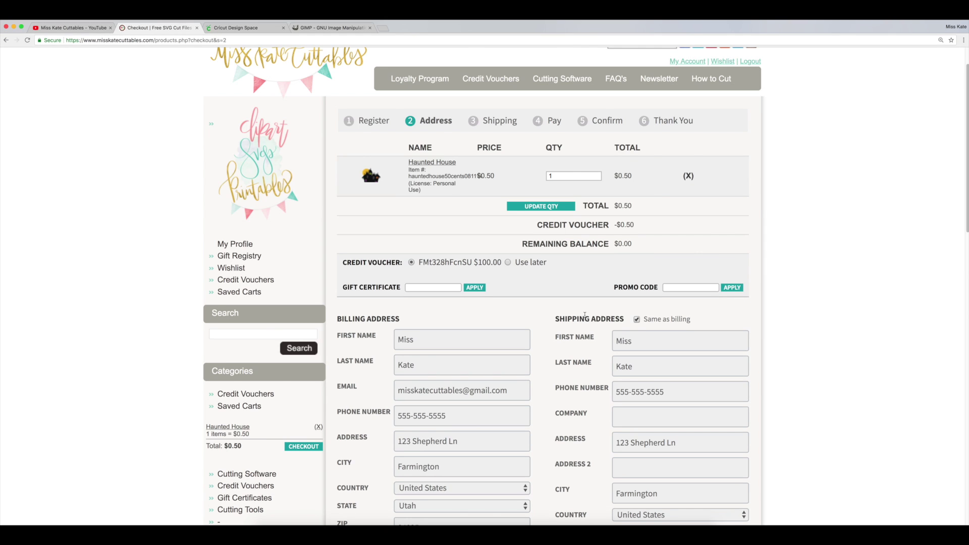
scroll(584, 315, "down", 6)
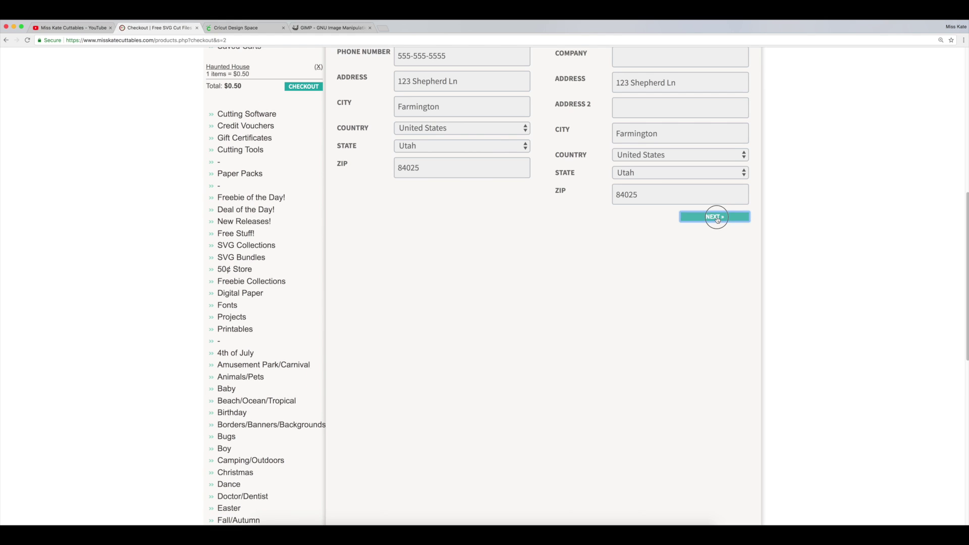
left_click(716, 219)
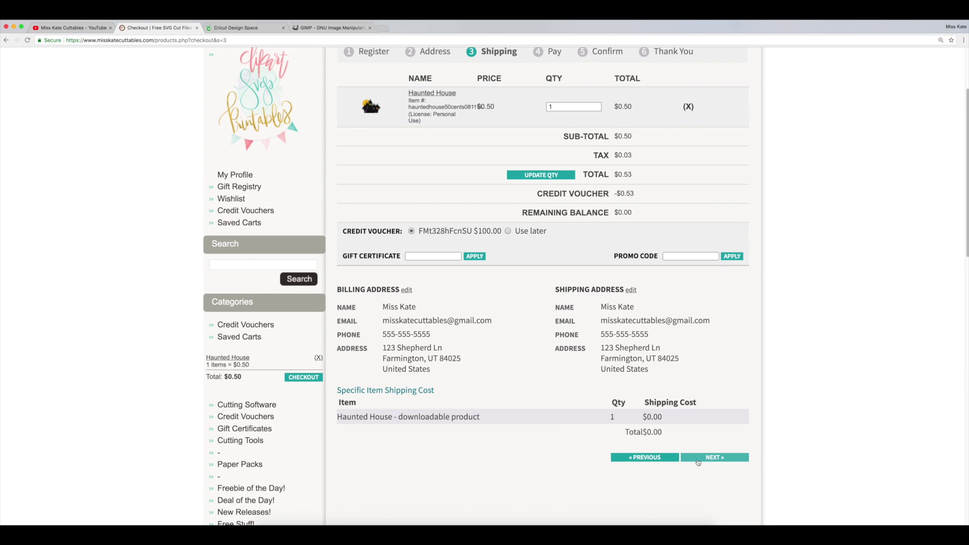
Continue through the shipping and payment steps and place the Haunted House order
left_click(707, 459)
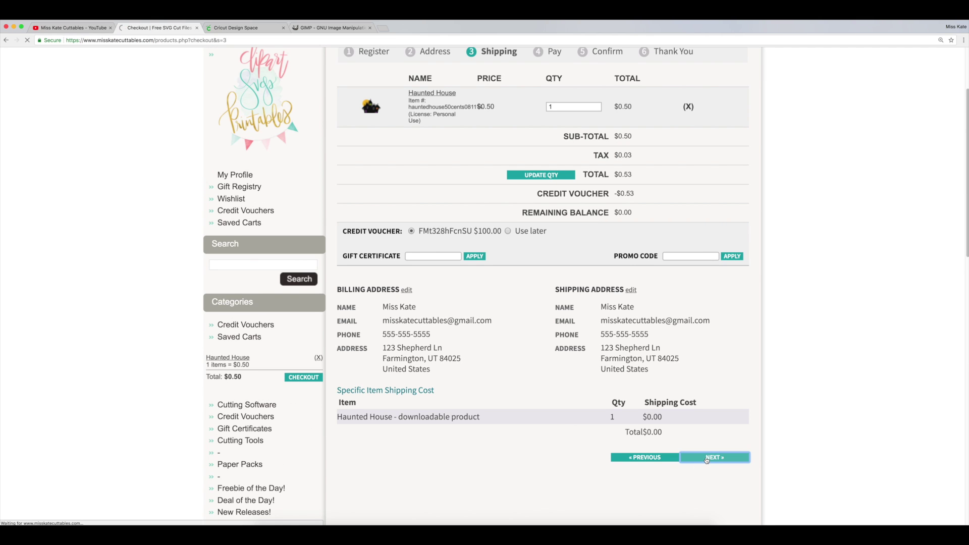
scroll(700, 400, "down", 5)
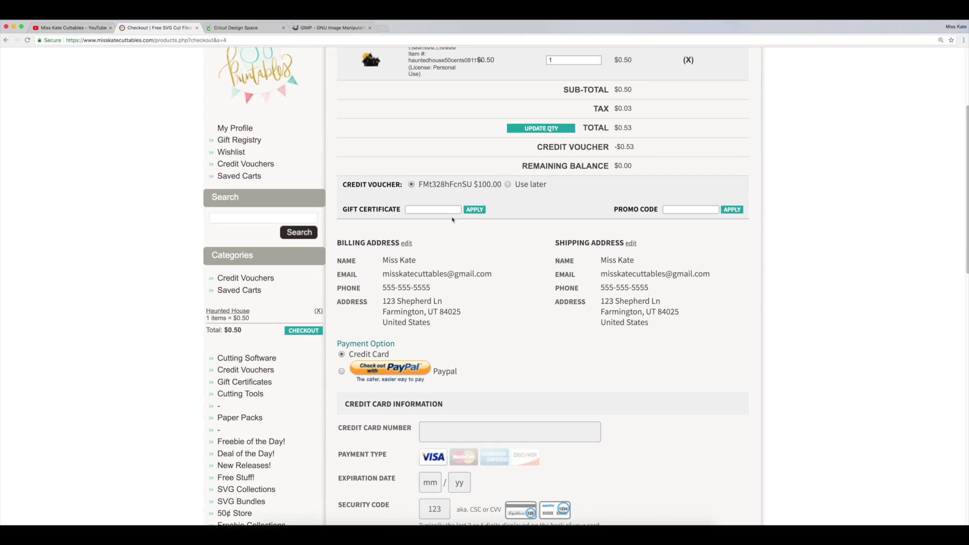
scroll(418, 211, "down", 4)
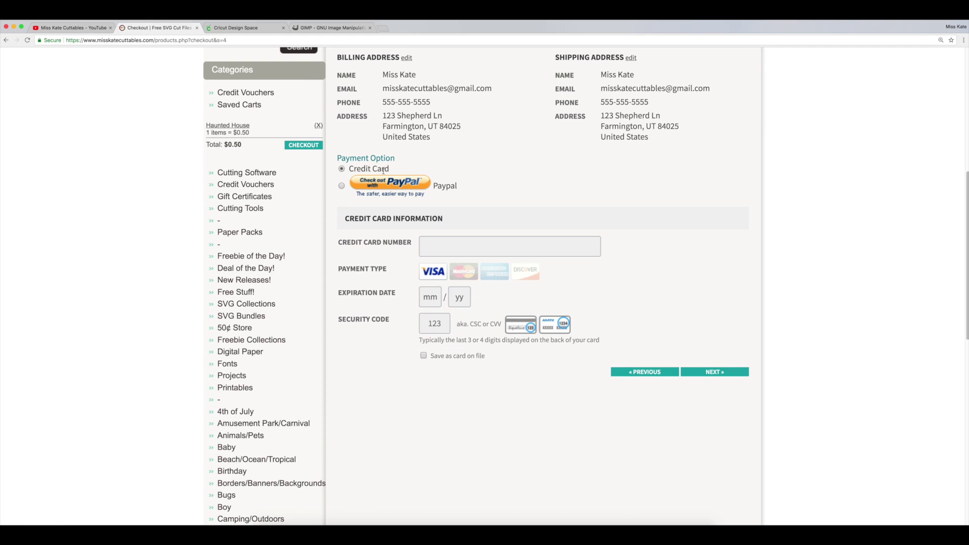
left_click(715, 372)
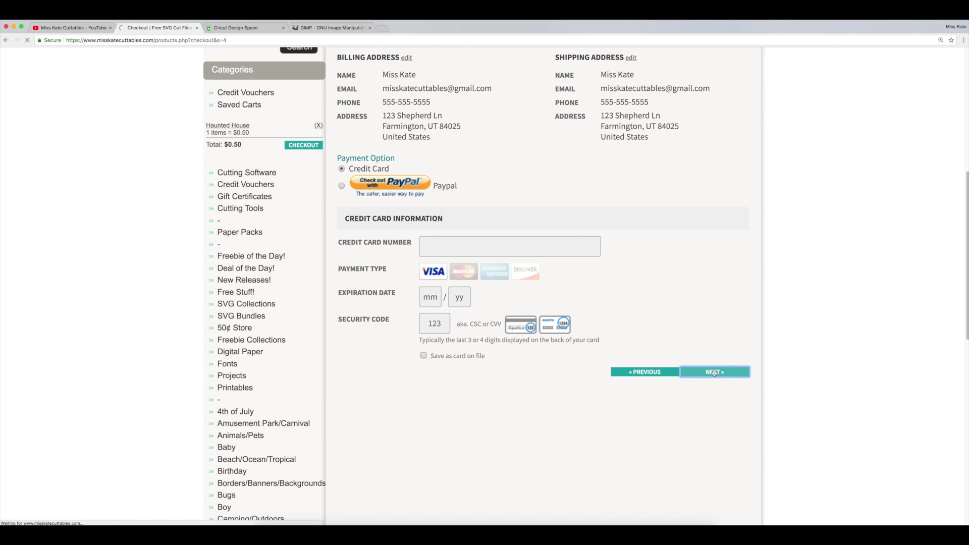
scroll(715, 376, "down", 3)
left_click(720, 398)
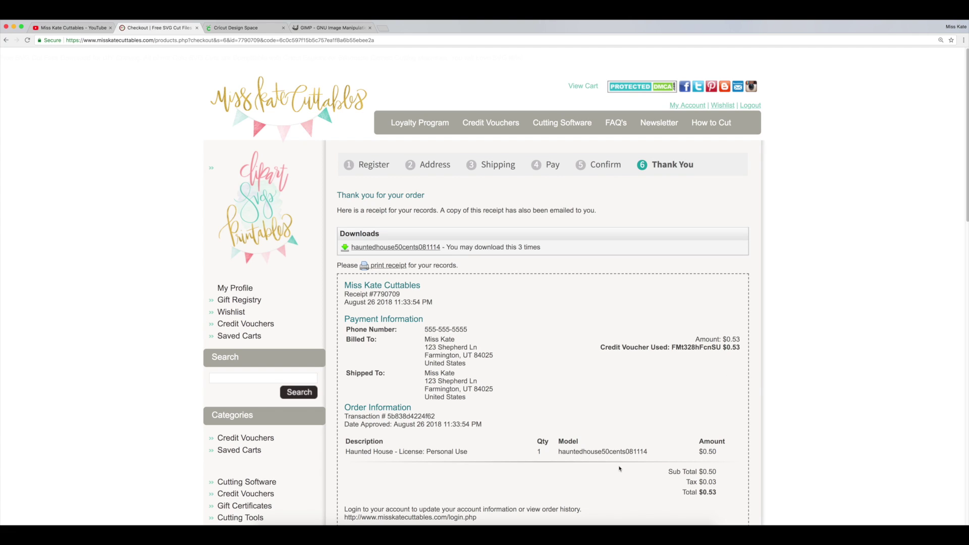
Download the hauntedhouse zip from the receipt and show its extracted folder in Downloads
scroll(682, 469, "down", 1)
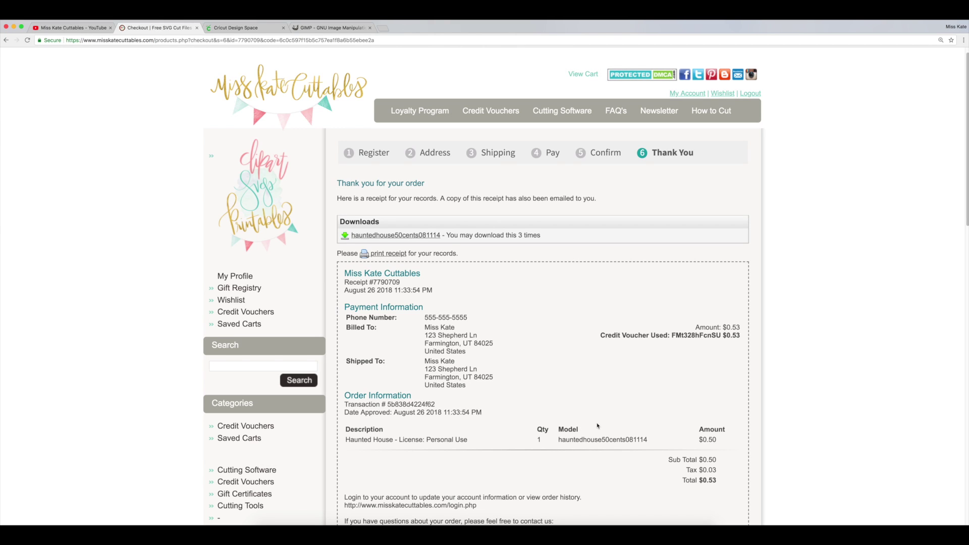
scroll(598, 426, "down", 1)
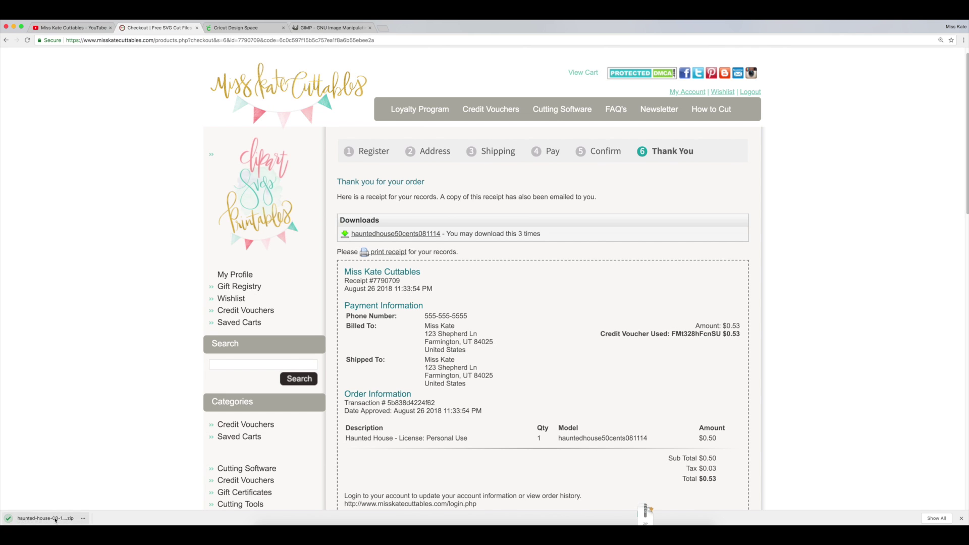
left_click(46, 518)
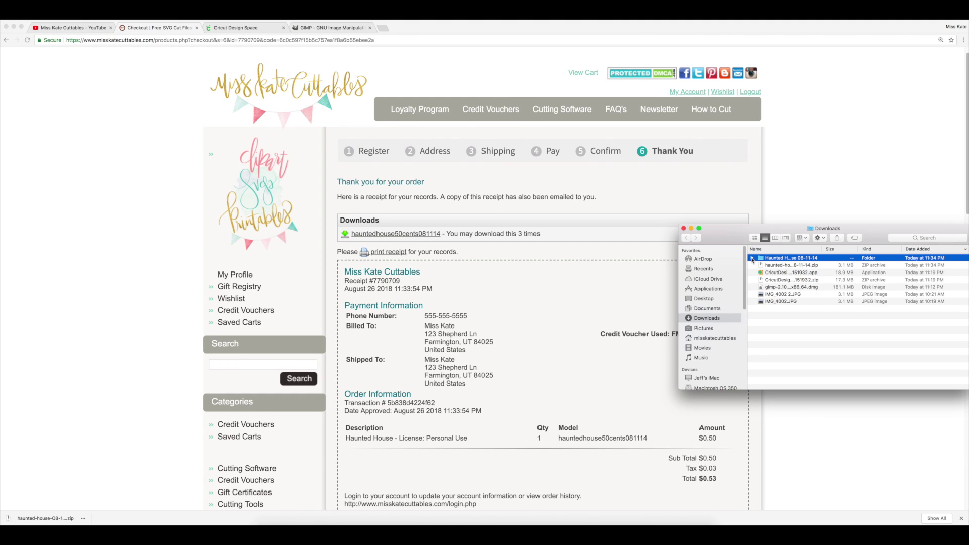
Inspect the Haunted House 08-11-14 folder's png, jpg and PDFs, preview the instructions, then close Finder
left_click(752, 258)
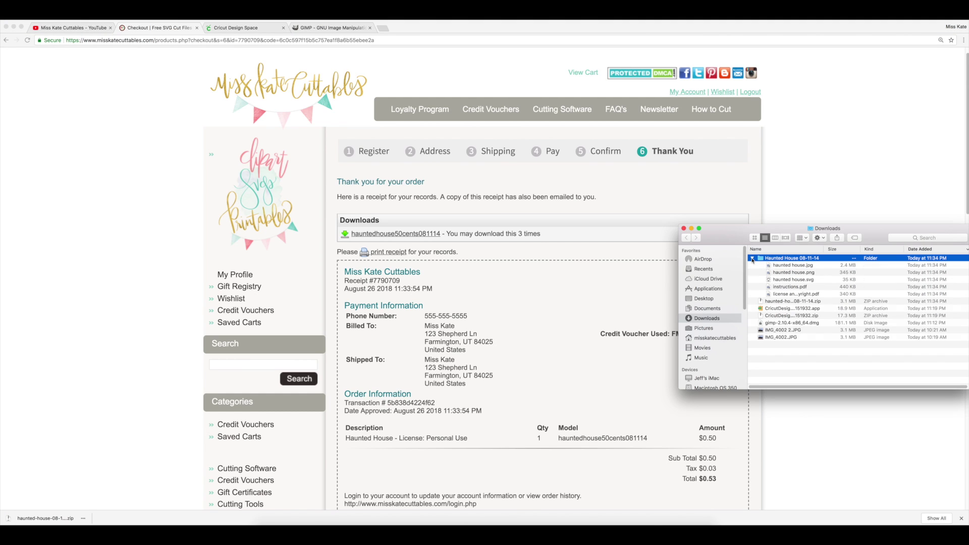
left_click(796, 273)
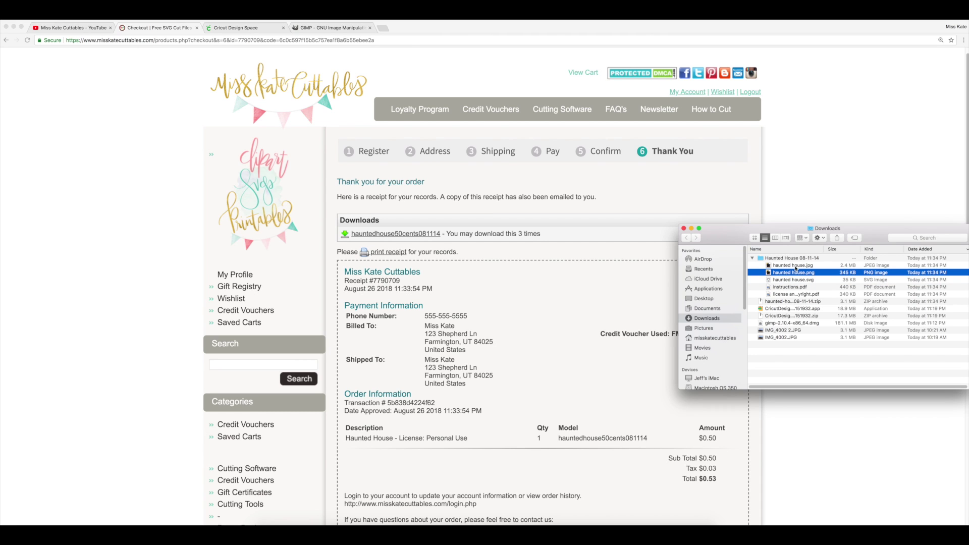
left_click(796, 267)
left_click(790, 287)
key("space")
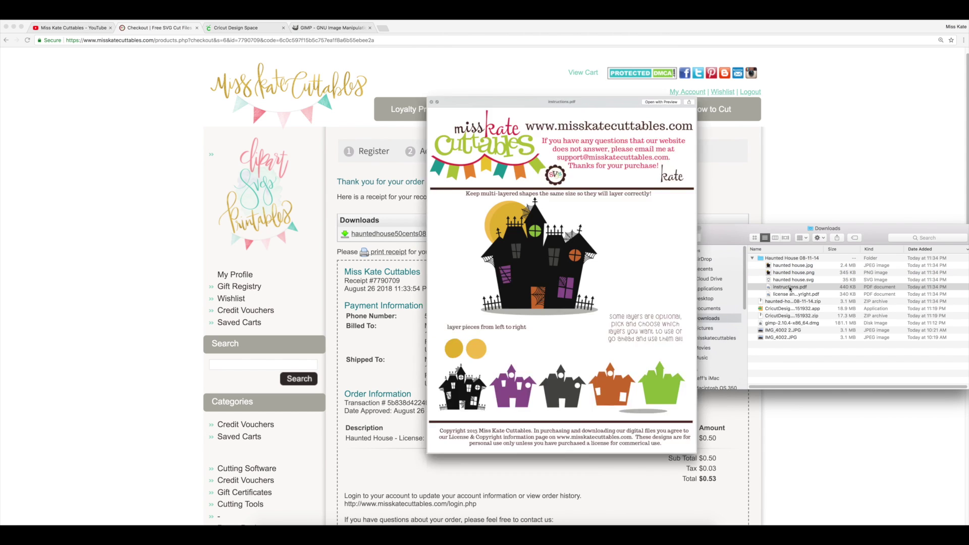
key("space")
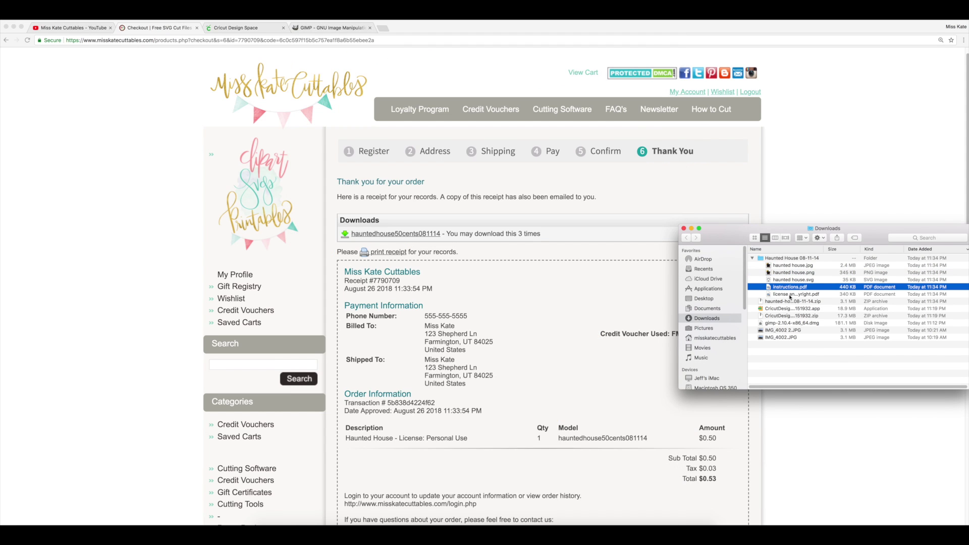
left_click(791, 295)
key("space")
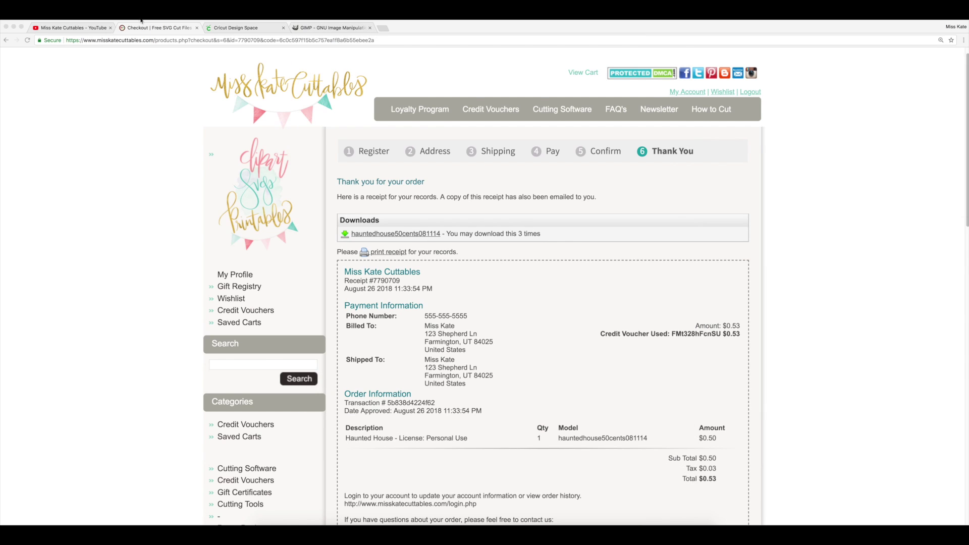
Upload haunted house.svg from Downloads > Haunted House 08-11-14 and save it as 'haunted house'
left_click(229, 28)
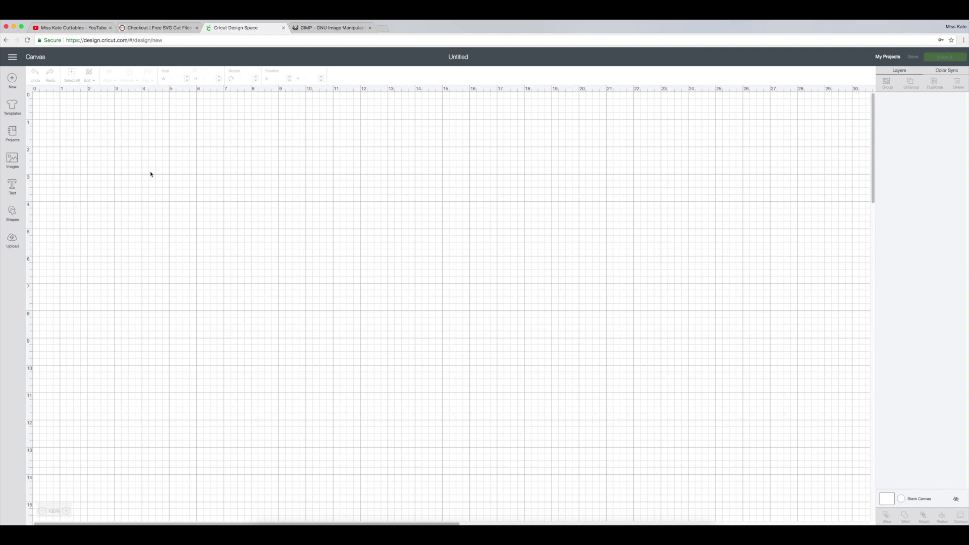
left_click(11, 240)
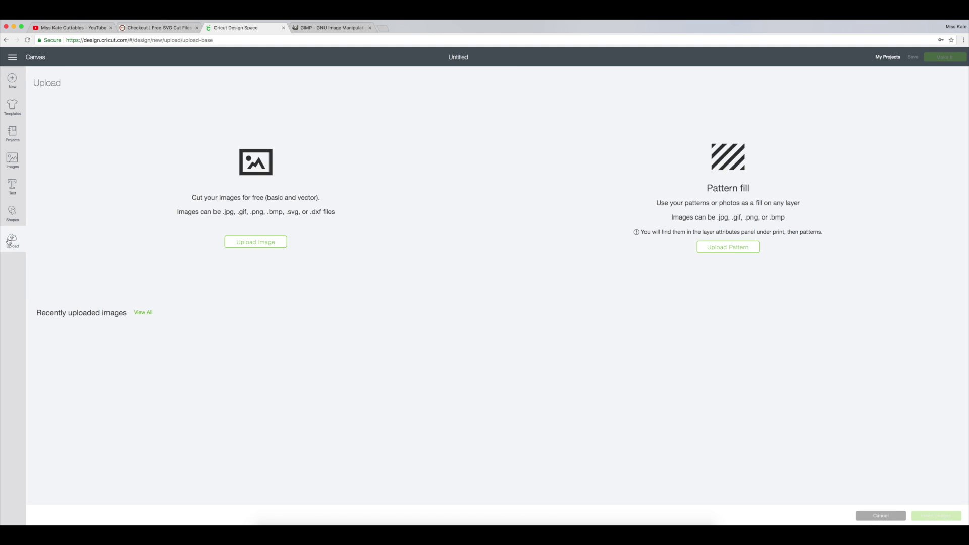
left_click(248, 244)
left_click(493, 283)
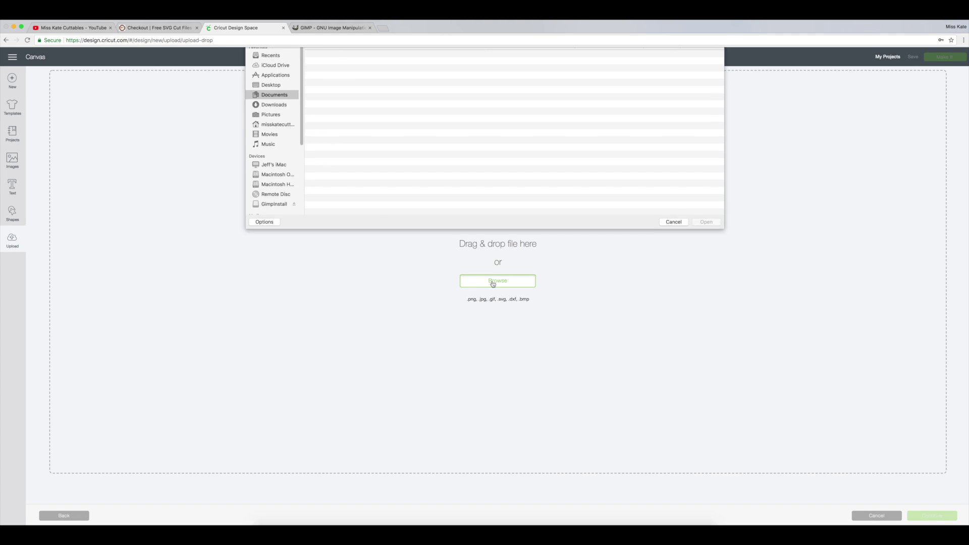
left_click(273, 126)
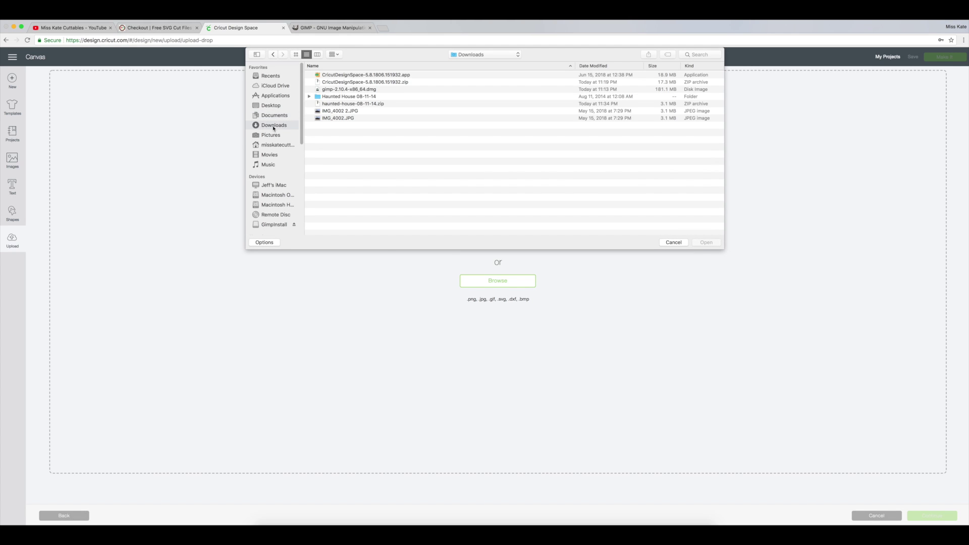
double_click(335, 96)
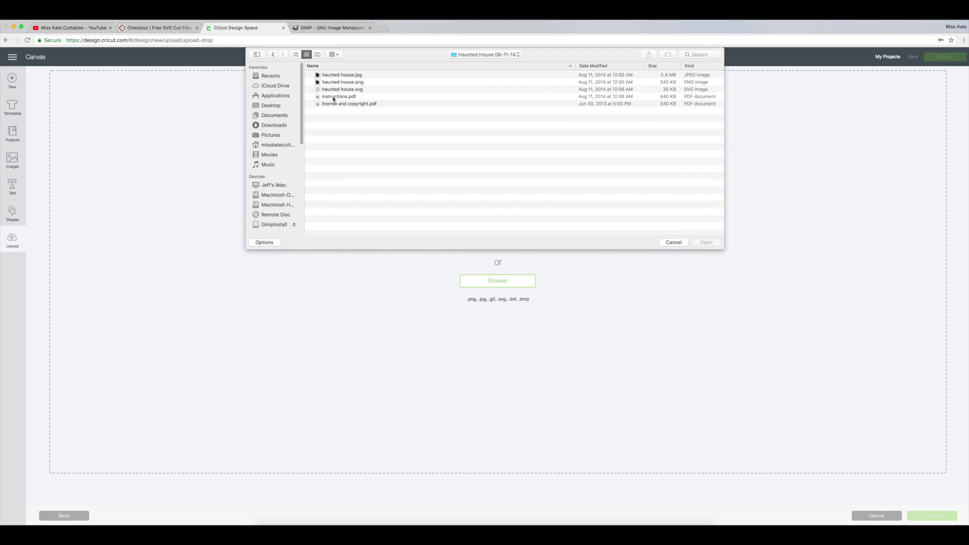
double_click(338, 90)
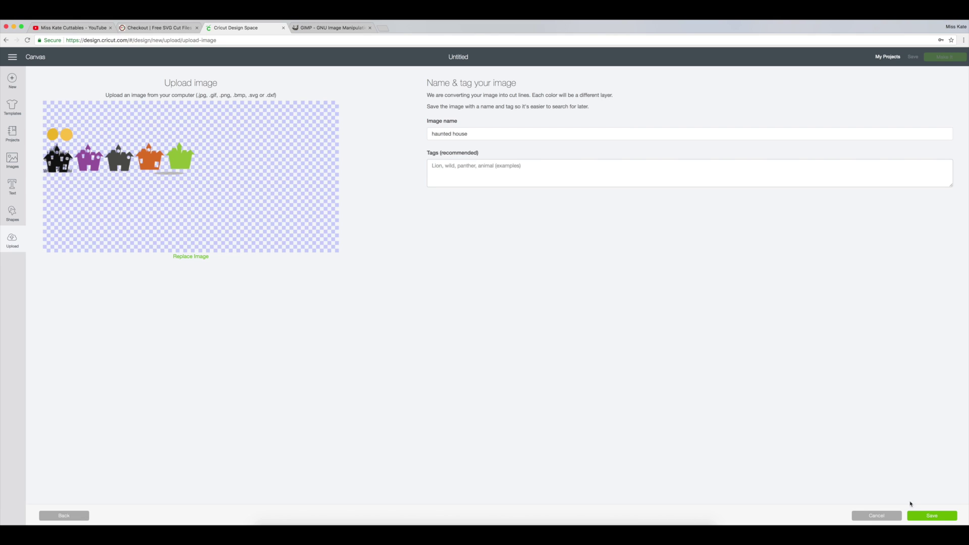
left_click(929, 515)
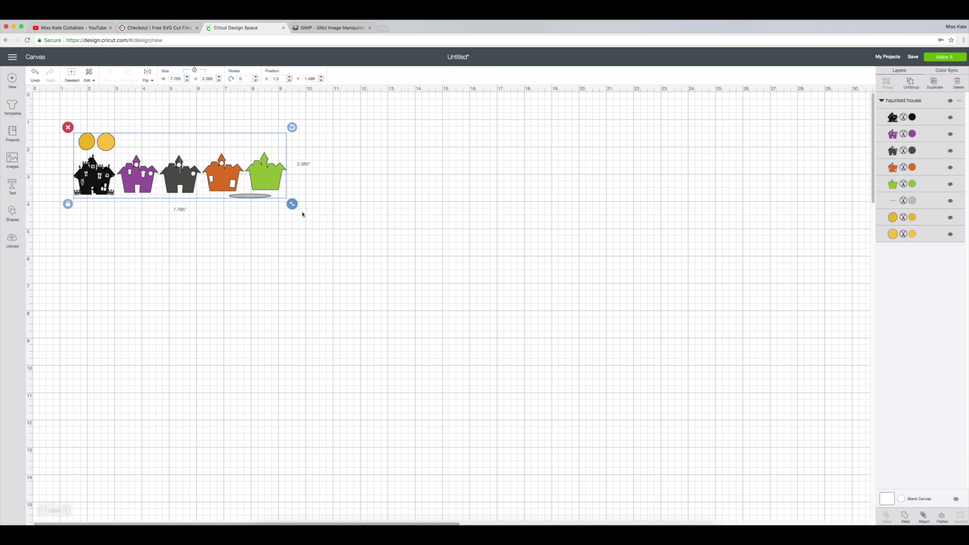
Ungroup the enlarged house set, move the green house behind the orange, and scale everything to about 27.5 inches
left_click_drag(294, 206, 834, 461)
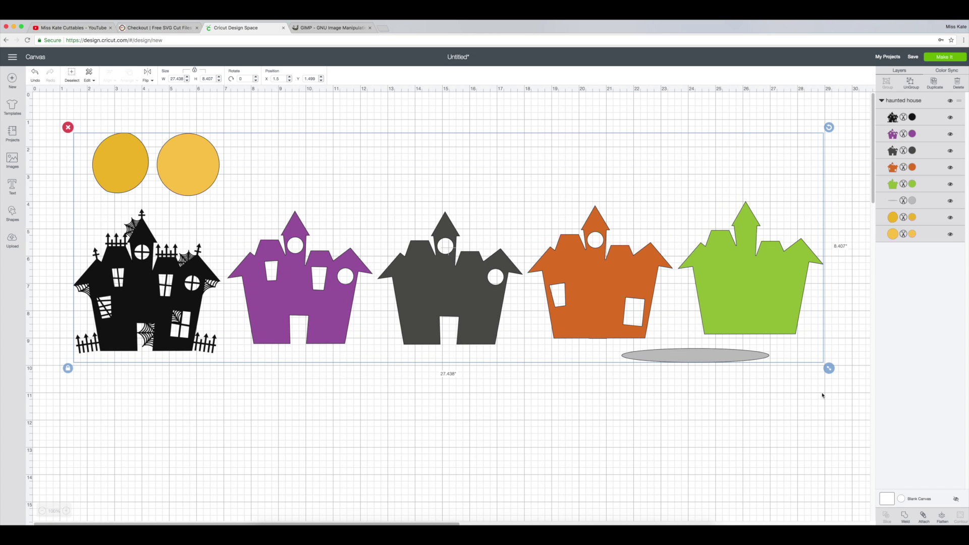
right_click(754, 295)
left_click(763, 318)
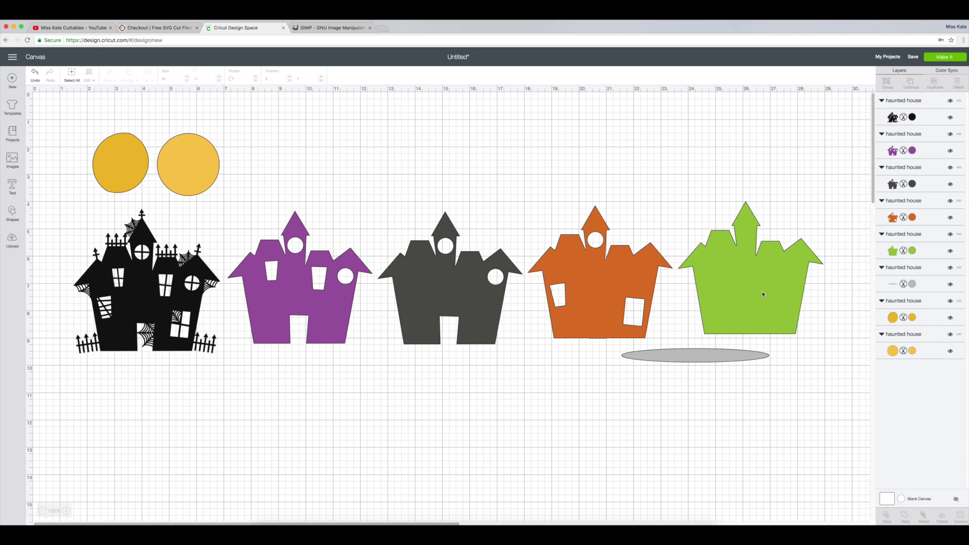
left_click_drag(762, 294, 610, 299)
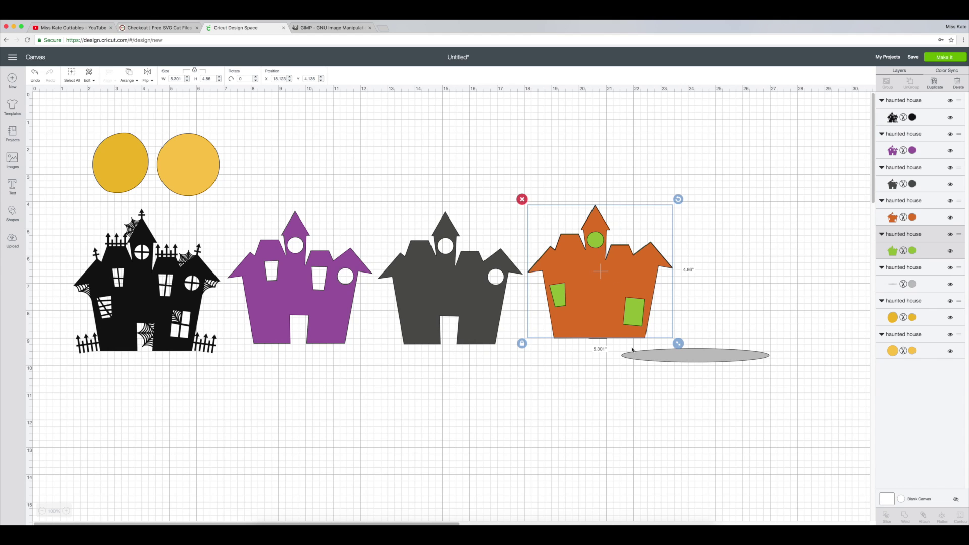
left_click_drag(814, 404, 75, 126)
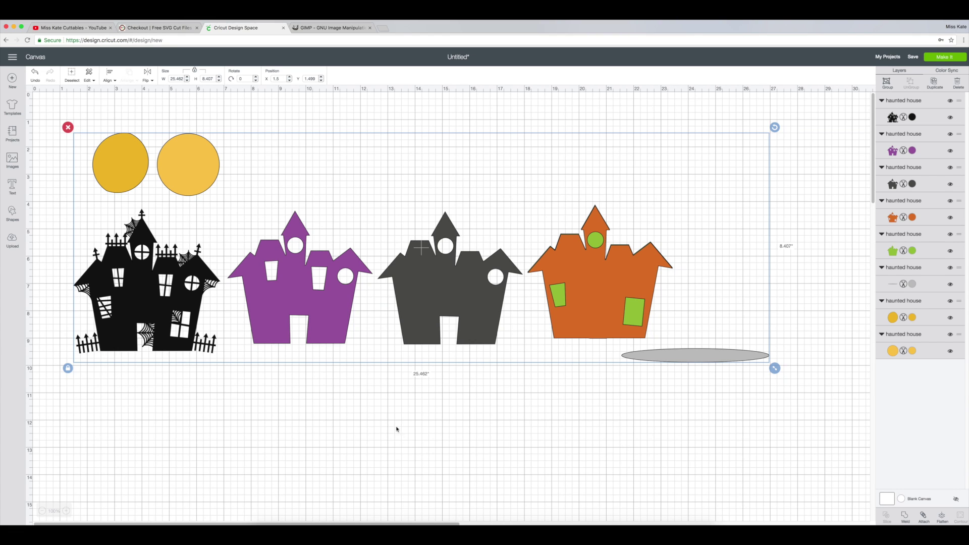
left_click(423, 444)
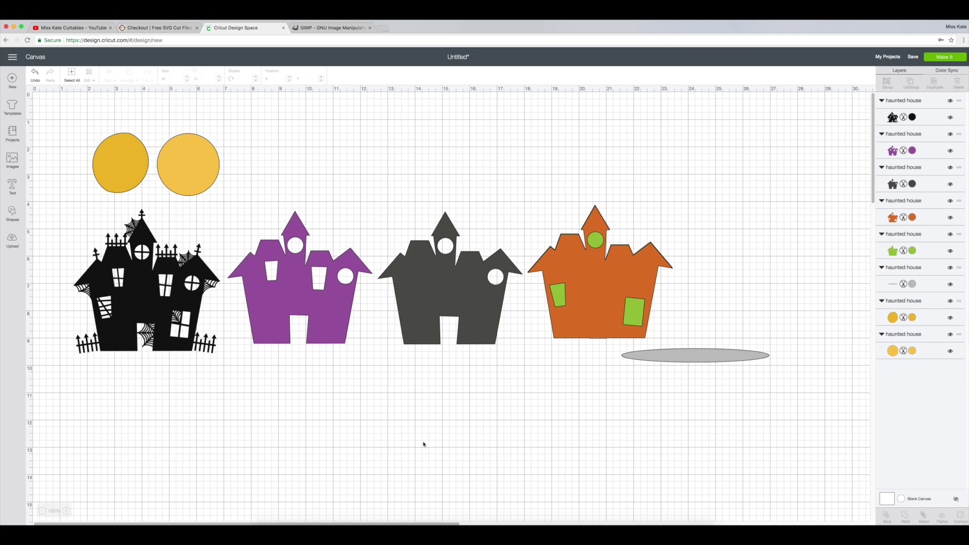
key("super+a")
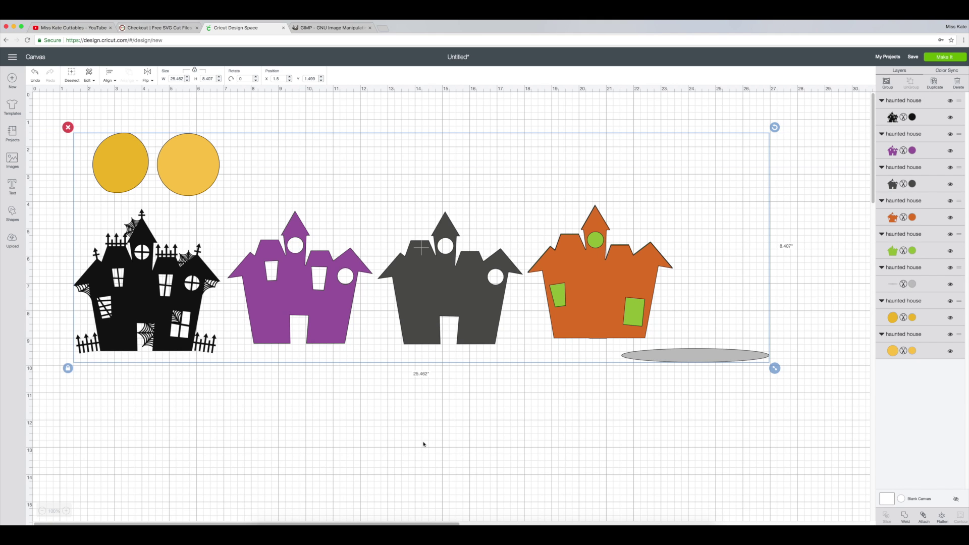
left_click_drag(775, 369, 869, 422)
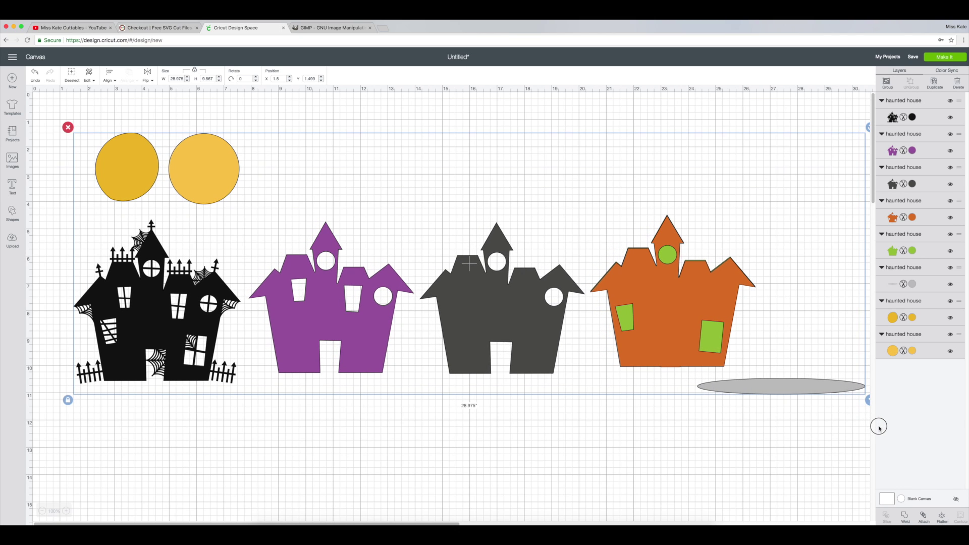
left_click(869, 425)
Stack the orange, dark grey and black houses onto the purple house, undoing the extra enlargement
left_click(673, 298)
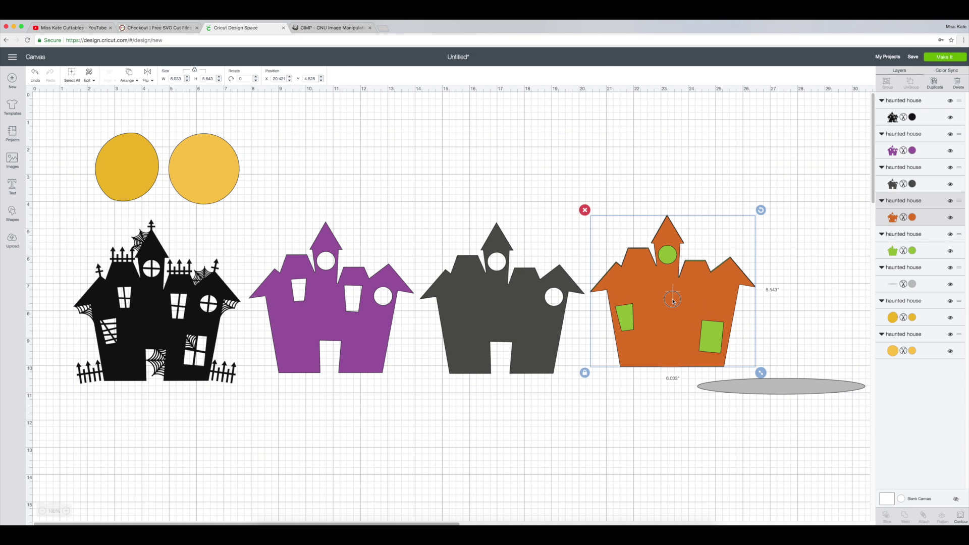
left_click_drag(673, 301, 673, 300)
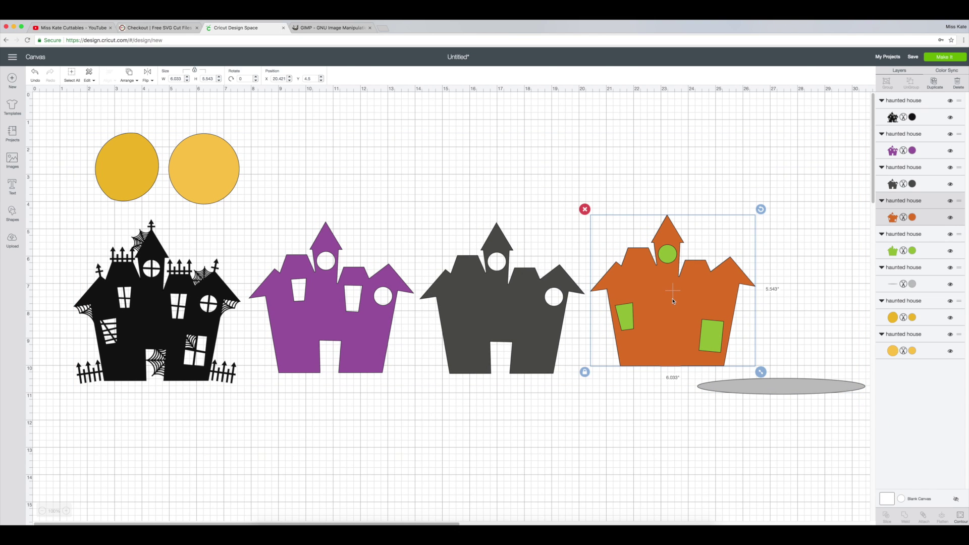
left_click(664, 412)
left_click_drag(640, 188, 521, 305)
left_click(573, 440)
left_click_drag(446, 205, 365, 319)
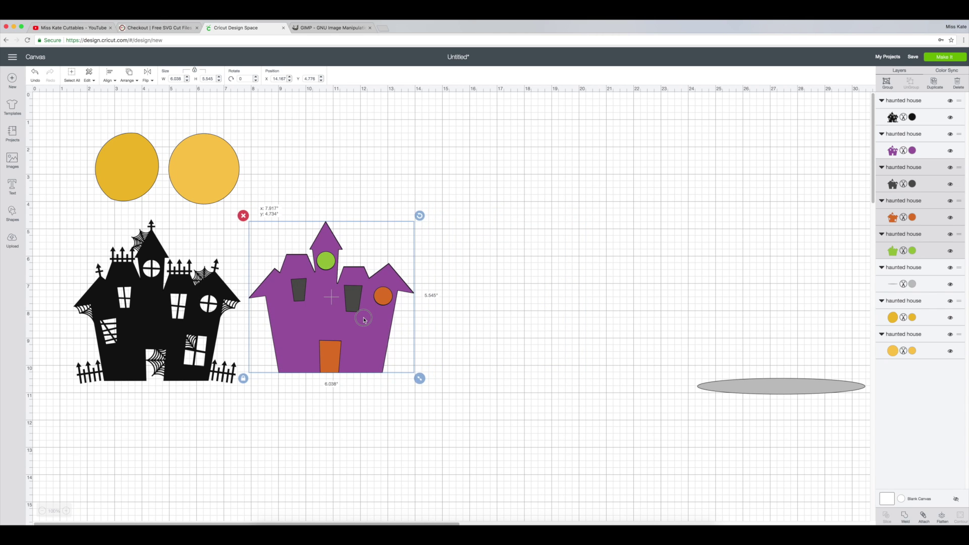
left_click(474, 449)
left_click_drag(159, 327, 330, 327)
left_click_drag(468, 448, 255, 216)
left_click_drag(419, 381, 597, 506)
key("super+z")
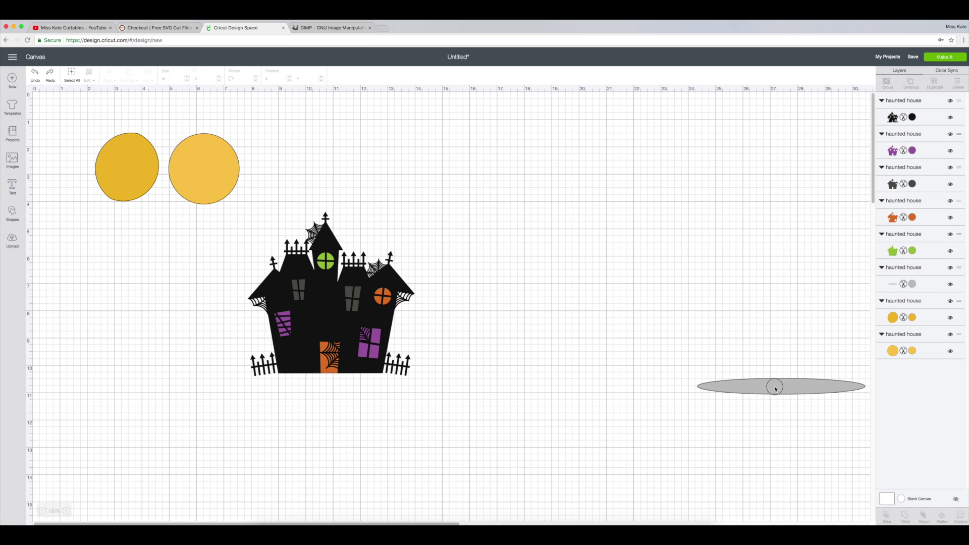
Place the grey shadow ellipse below the house and overlap both moons behind the roof
left_click_drag(775, 390, 290, 412)
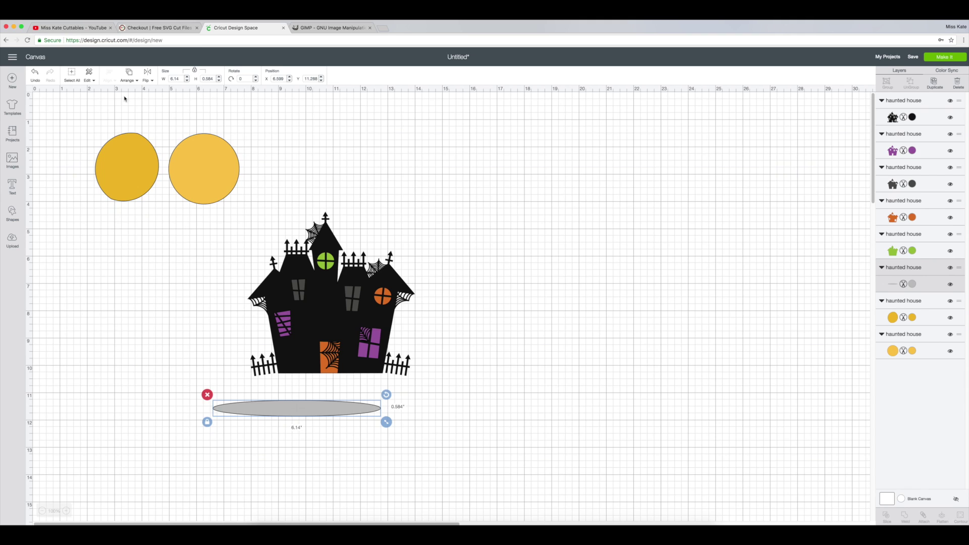
left_click_drag(126, 166, 199, 171)
left_click(197, 116)
left_click_drag(142, 110, 292, 248)
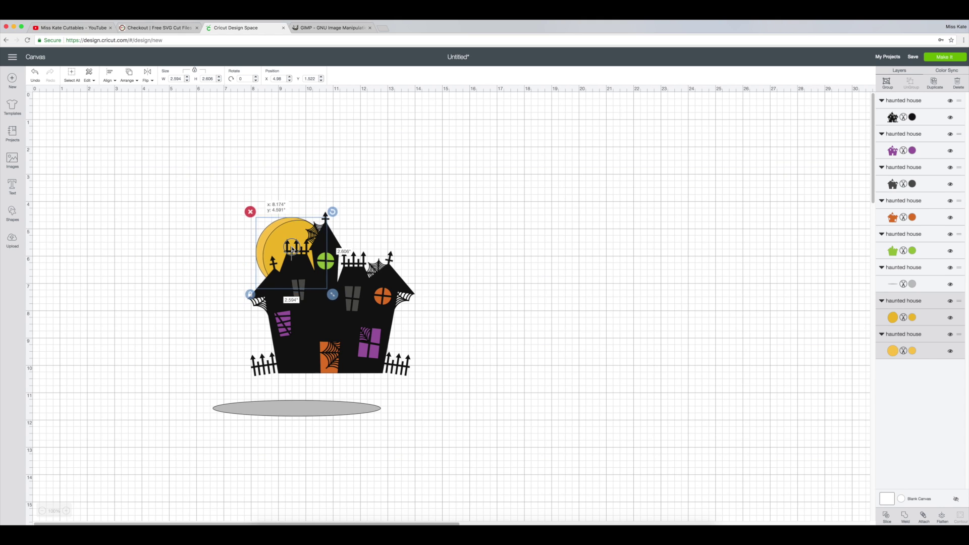
left_click(479, 172)
Sit the house and moons on the grey shadow and group all layers (about 13.73 × 14.02 inches)
left_click_drag(207, 156, 437, 377)
left_click_drag(357, 312, 338, 350)
left_click(449, 338)
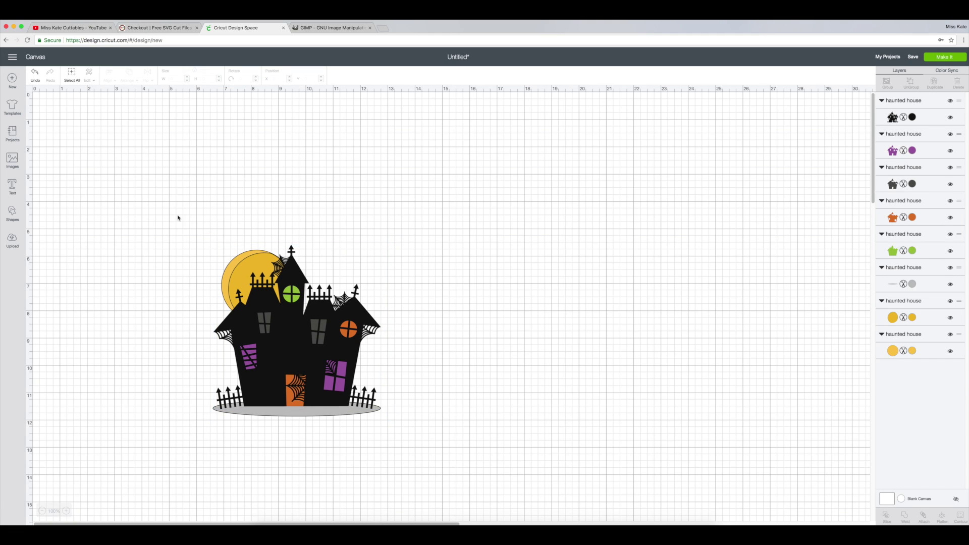
left_click_drag(177, 218, 384, 466)
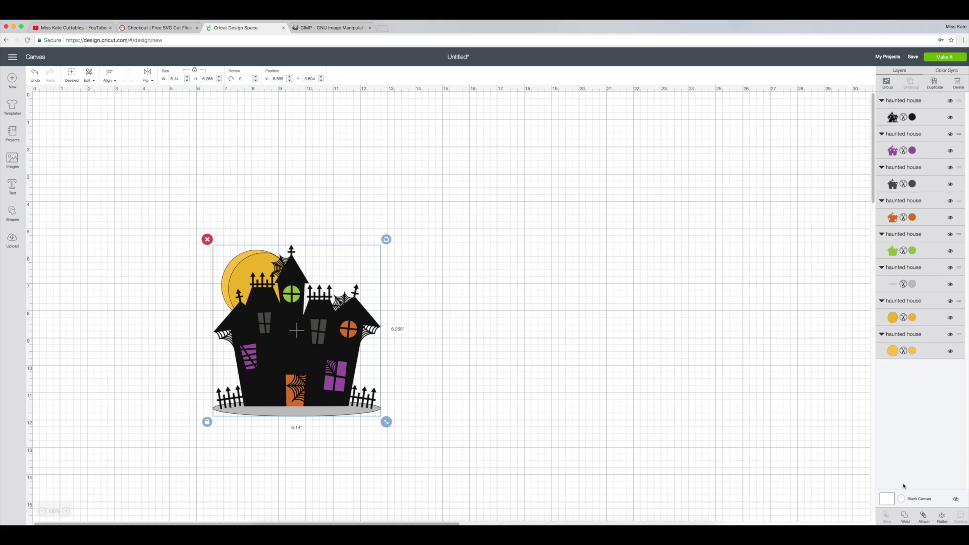
key("super+g")
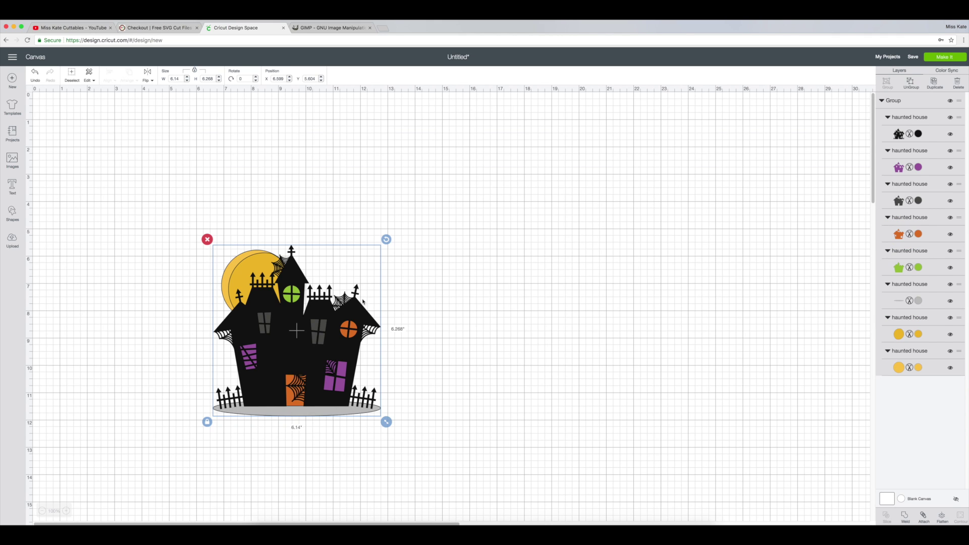
left_click(513, 341)
Enlarge the house to about 11 inches, ungroup it, and slide the house layers away from the moon
left_click_drag(319, 348, 329, 206)
left_click_drag(398, 280, 714, 497)
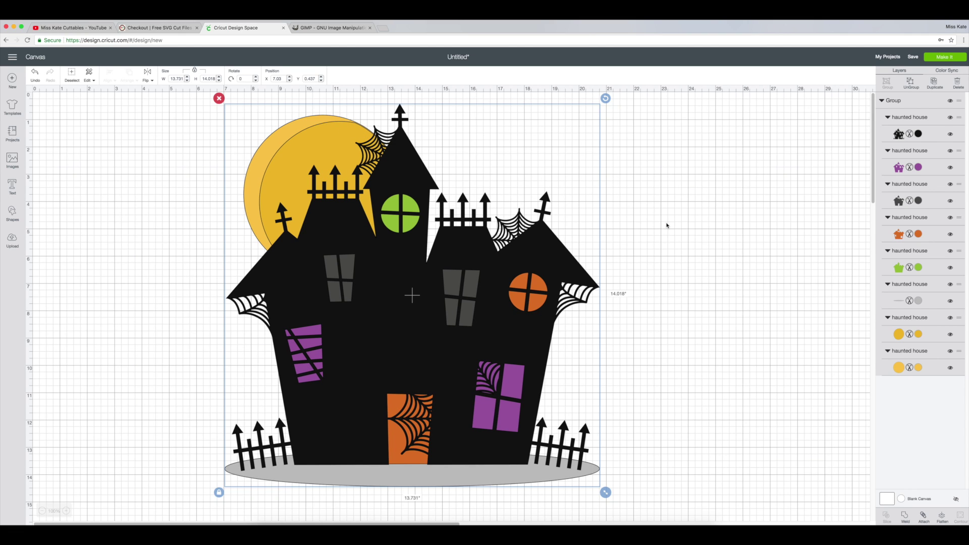
left_click(911, 82)
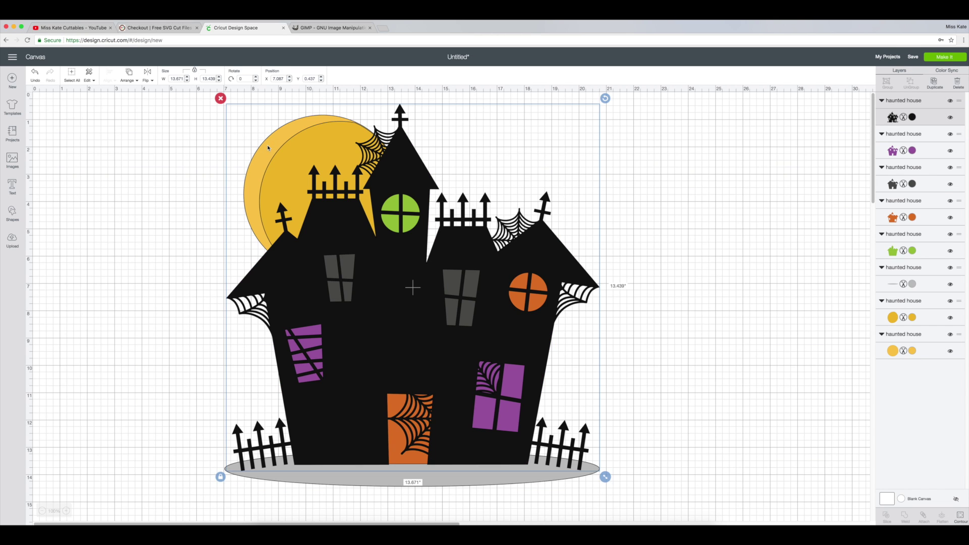
left_click_drag(268, 148, 266, 146)
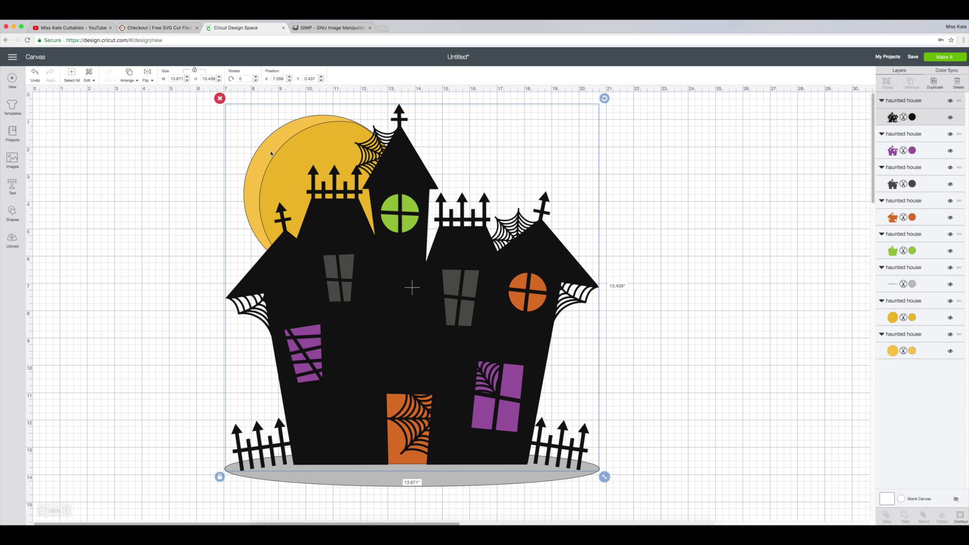
left_click_drag(681, 504, 162, 378)
left_click_drag(343, 414, 544, 420)
Move the whole moon behind the house's upper left corner
left_click(443, 328)
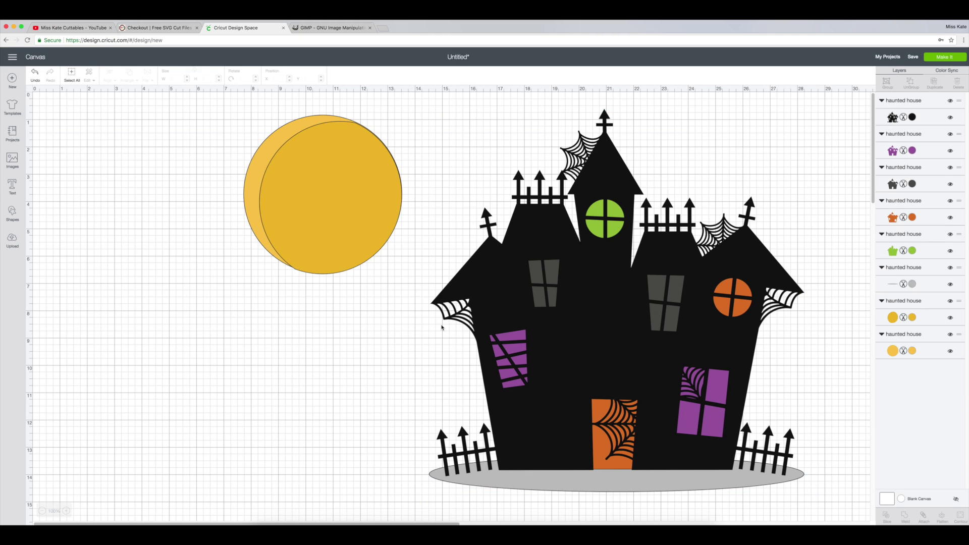
left_click(352, 204)
left_click_drag(353, 202, 355, 204)
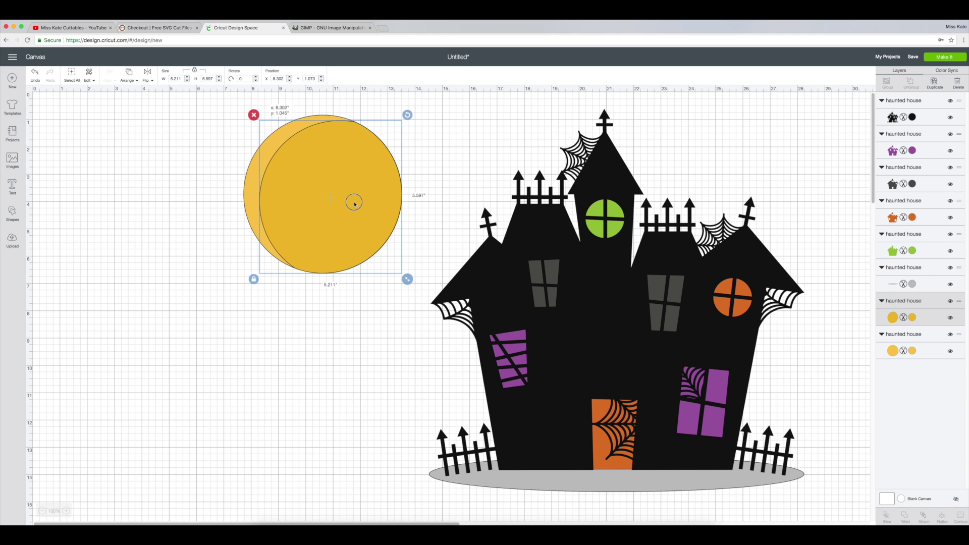
key("Escape")
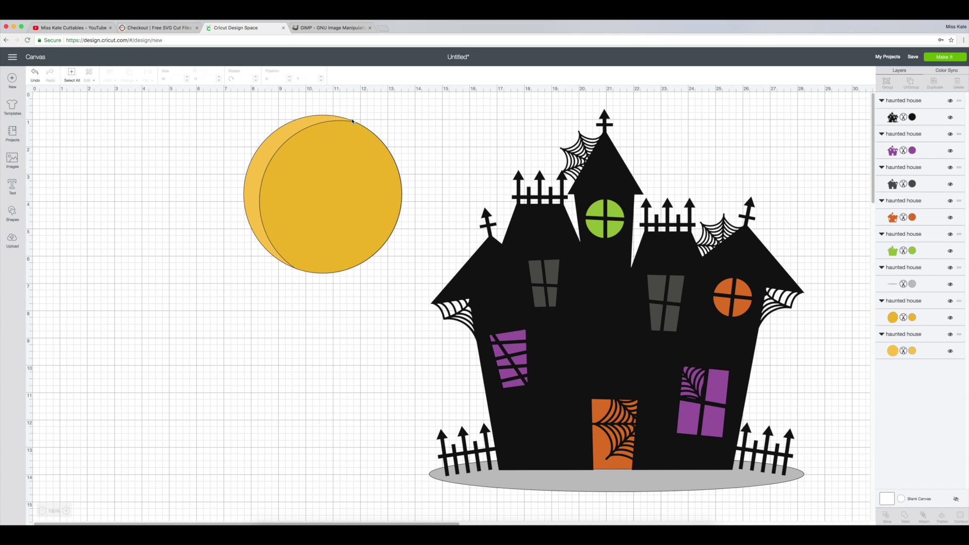
left_click_drag(205, 98, 494, 174)
Group all eight haunted house layers and move the group left to about X 8.406, Y 0.58
left_click(342, 199)
left_click_drag(333, 120, 811, 495)
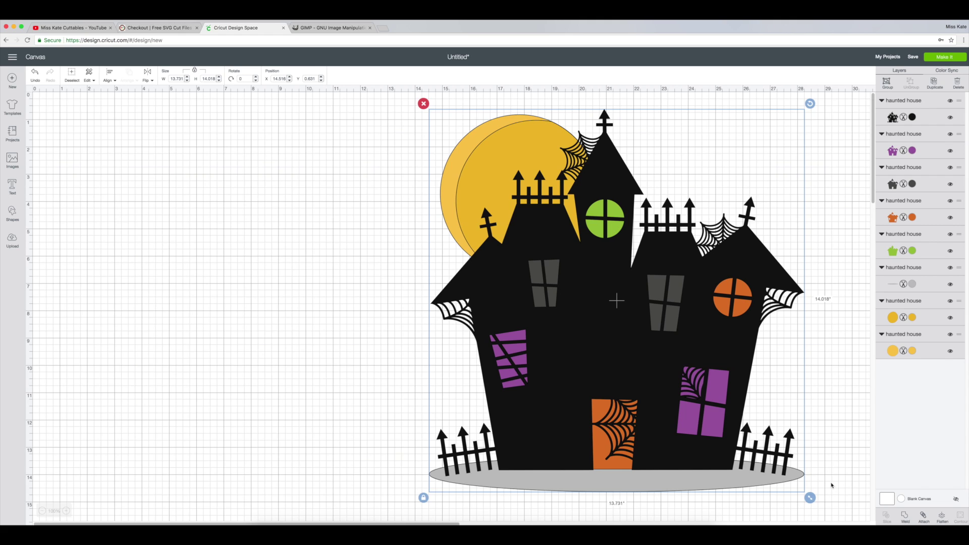
left_click(888, 84)
left_click_drag(736, 335, 515, 334)
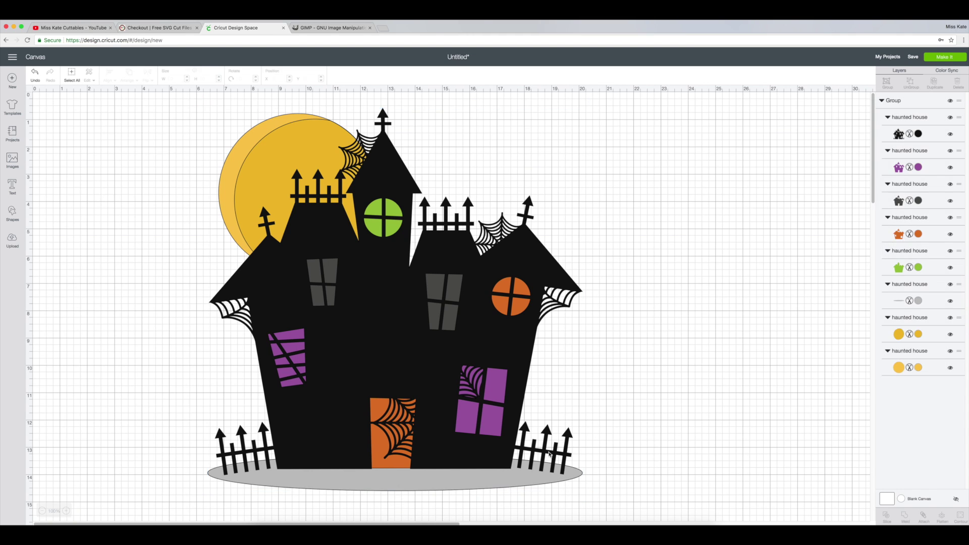
Shrink the house to 6.752 × 6.893 inches and flatten it into one printable image
left_click_drag(592, 504, 311, 306)
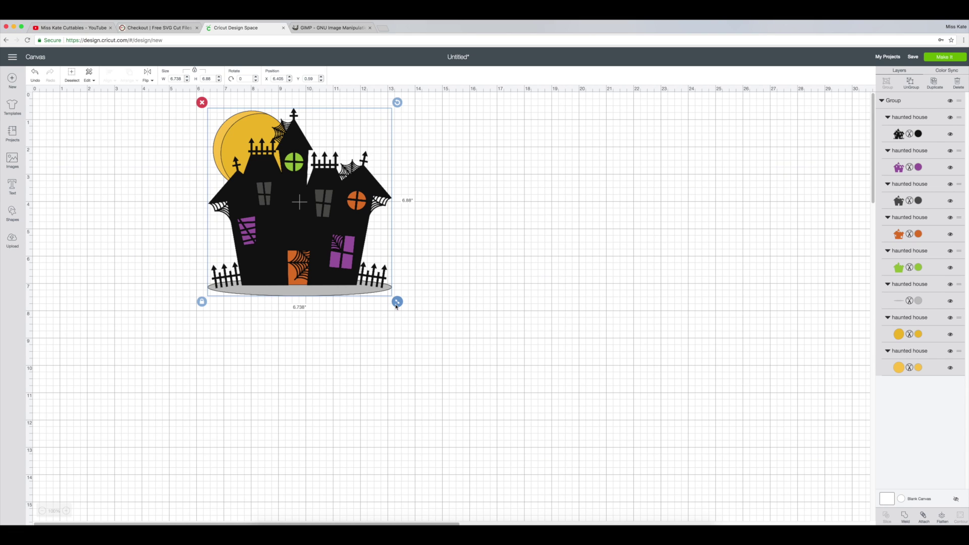
left_click_drag(396, 305, 397, 306)
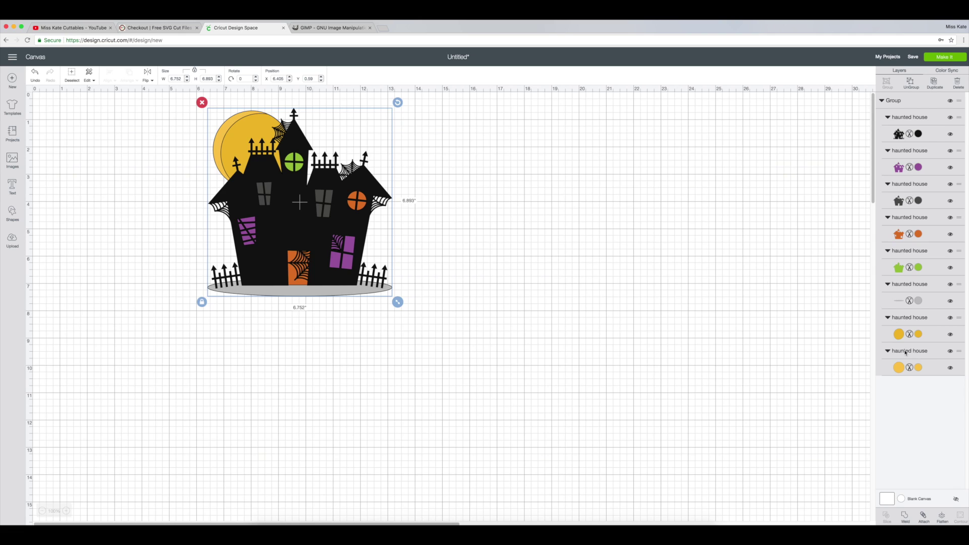
left_click(940, 516)
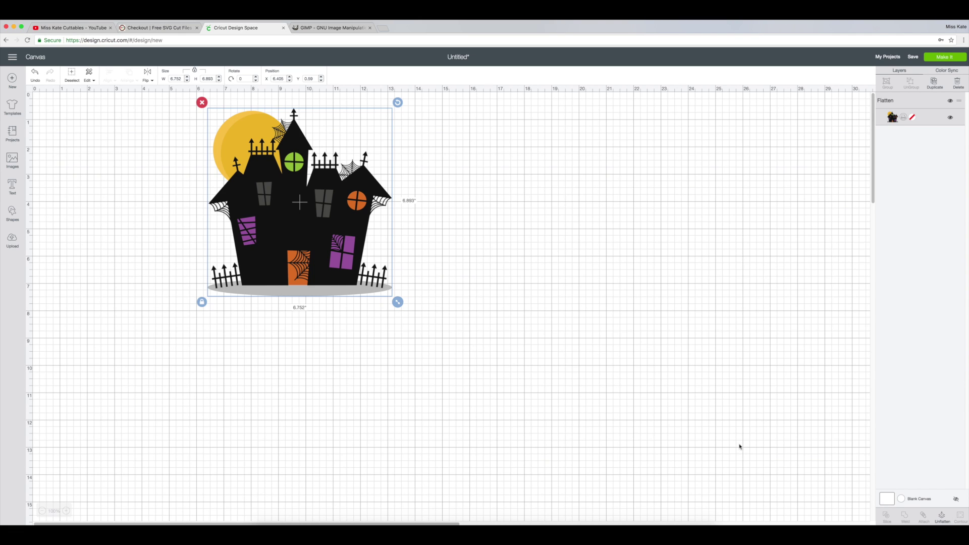
left_click(945, 56)
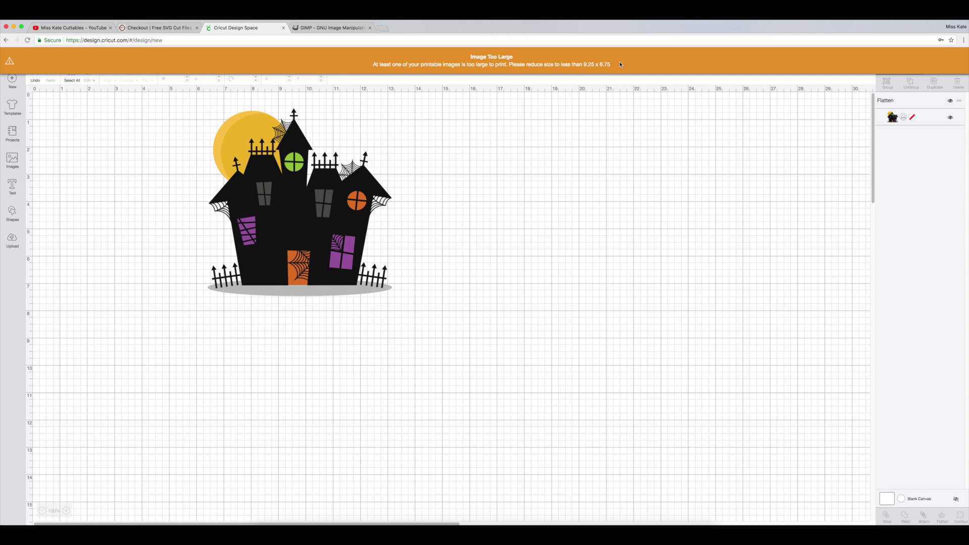
Resize the flattened house to 6.748 × 6.889 inches and proceed to Make It
left_click(308, 290)
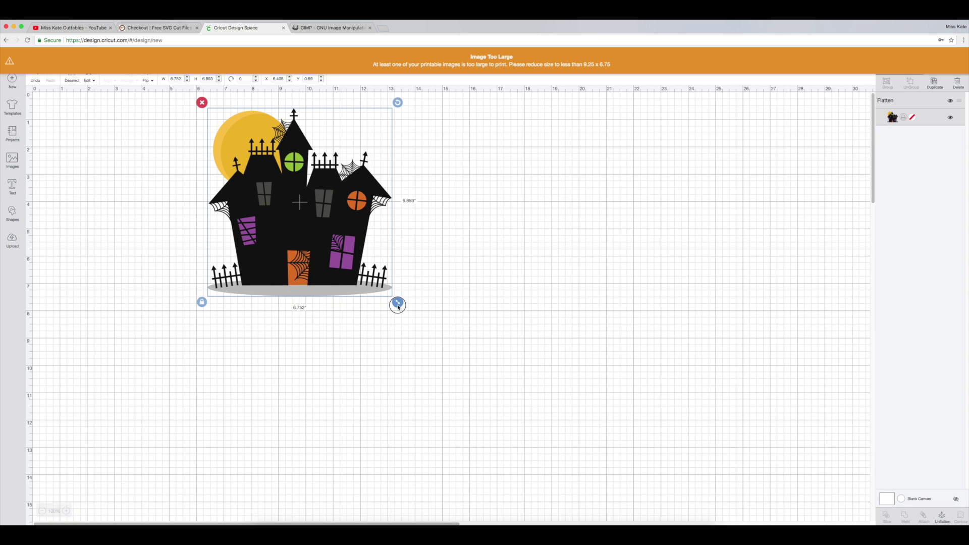
left_click_drag(398, 306, 397, 306)
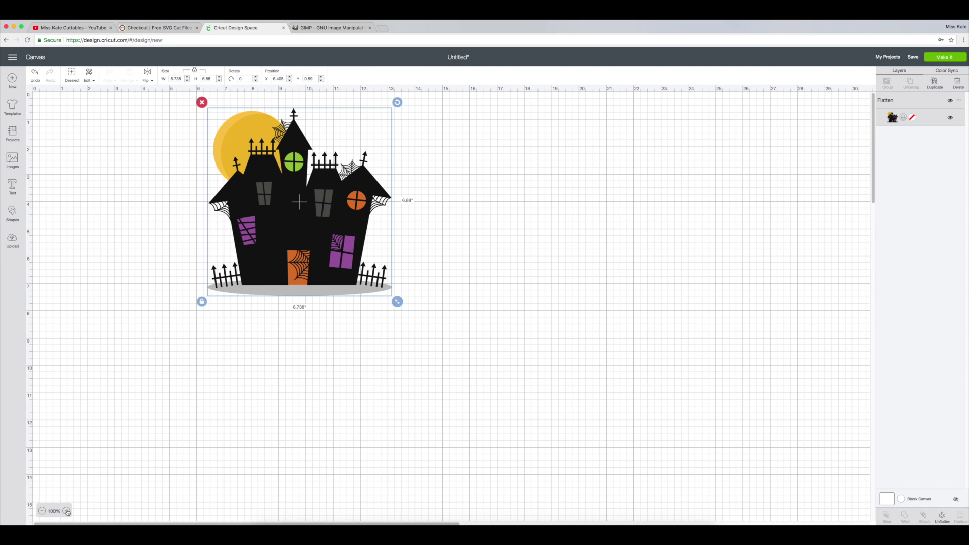
left_click(66, 511)
left_click(67, 511)
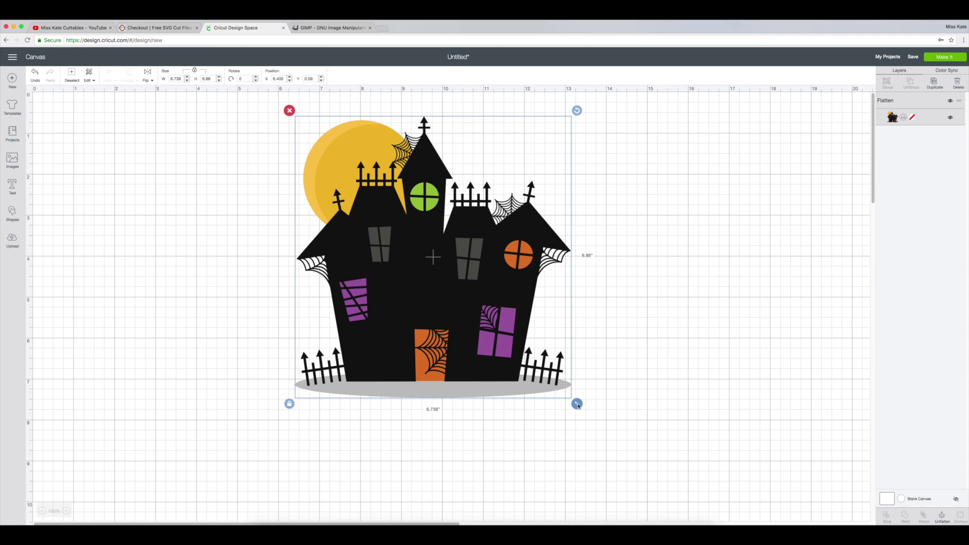
left_click_drag(577, 404, 579, 406)
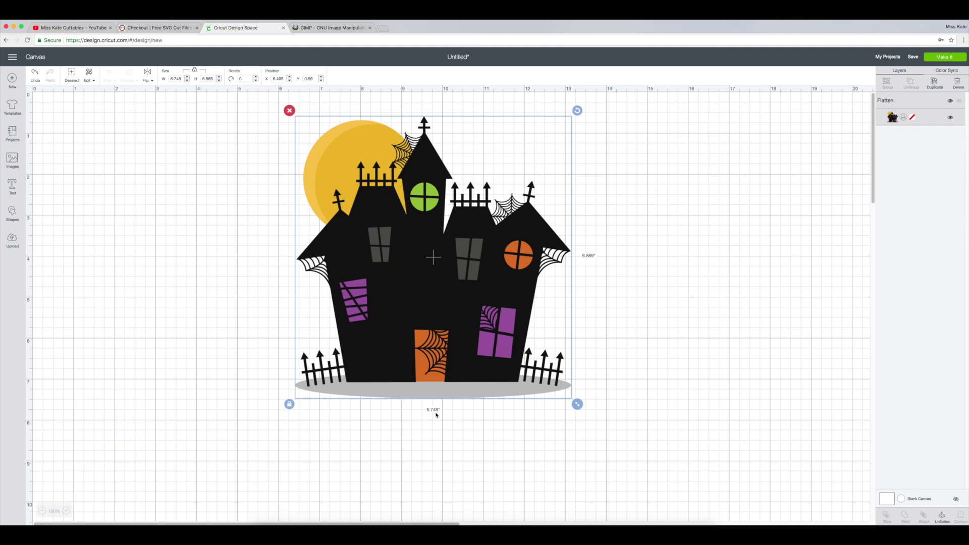
left_click(634, 460)
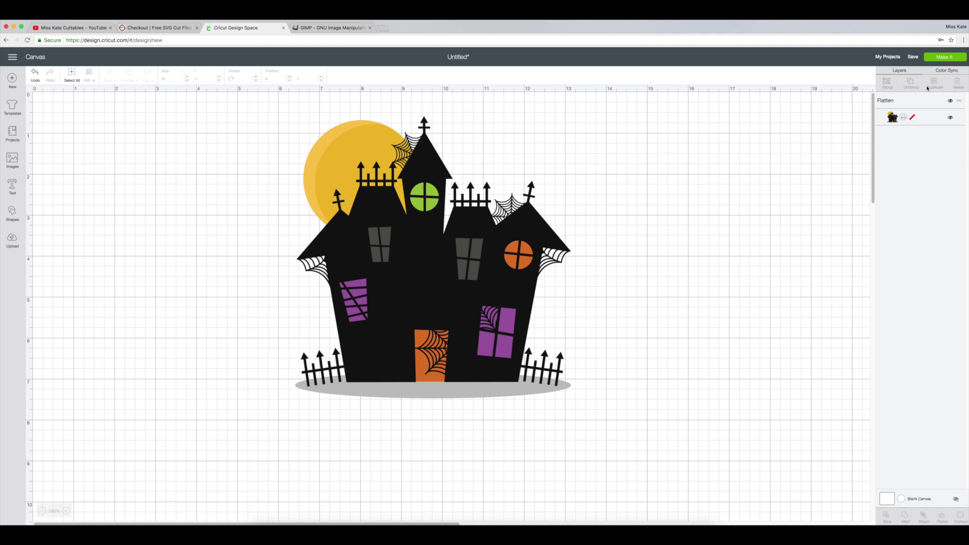
left_click(944, 57)
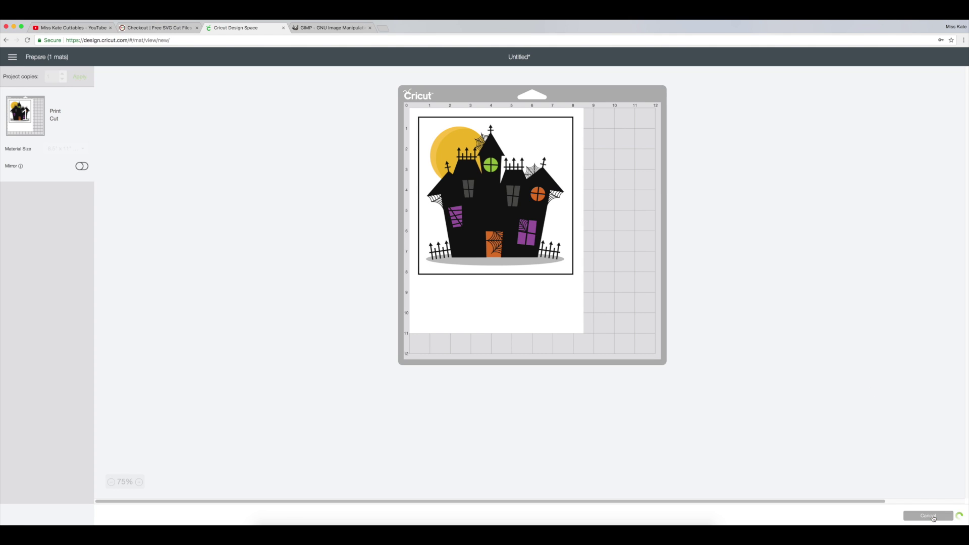
Send the house image to the printer with Bleed left on and print it
left_click(938, 515)
left_click(153, 134)
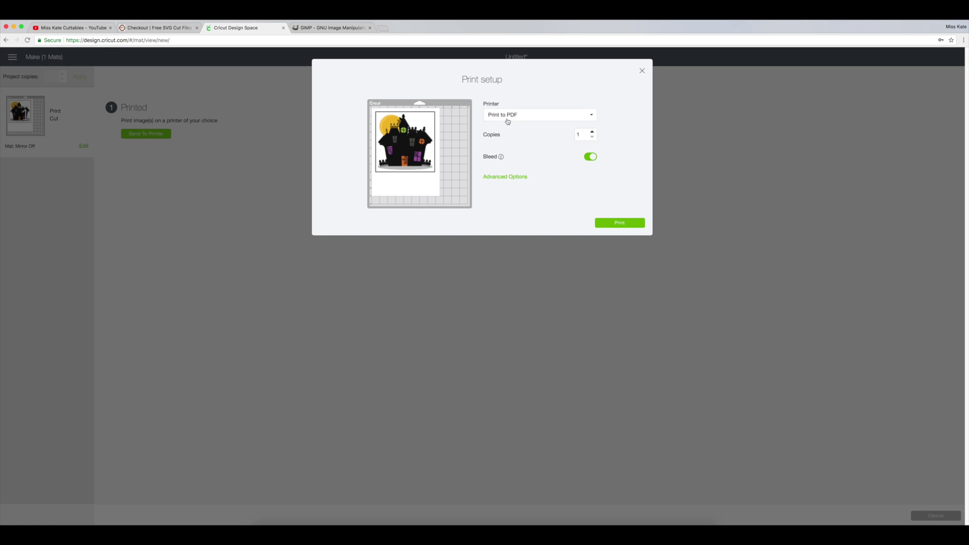
left_click(589, 160)
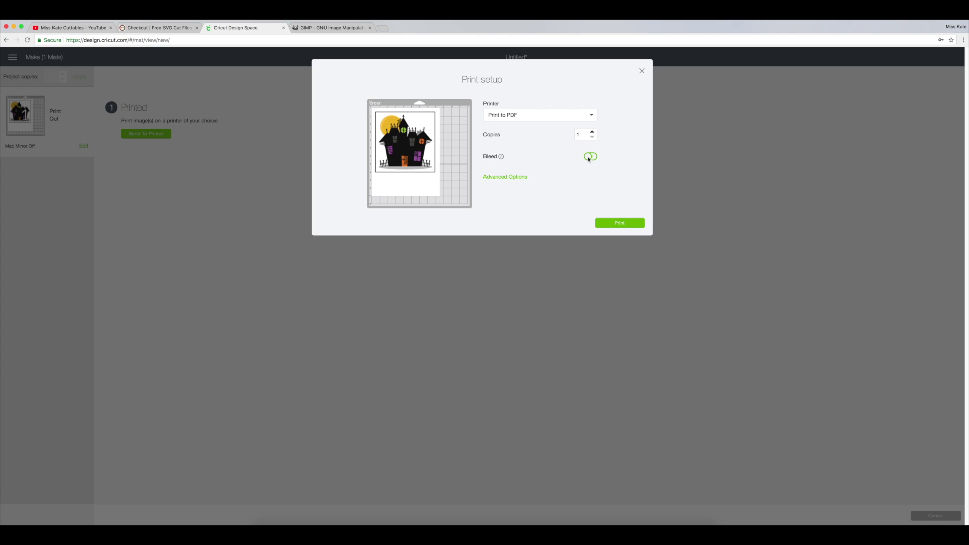
left_click(589, 159)
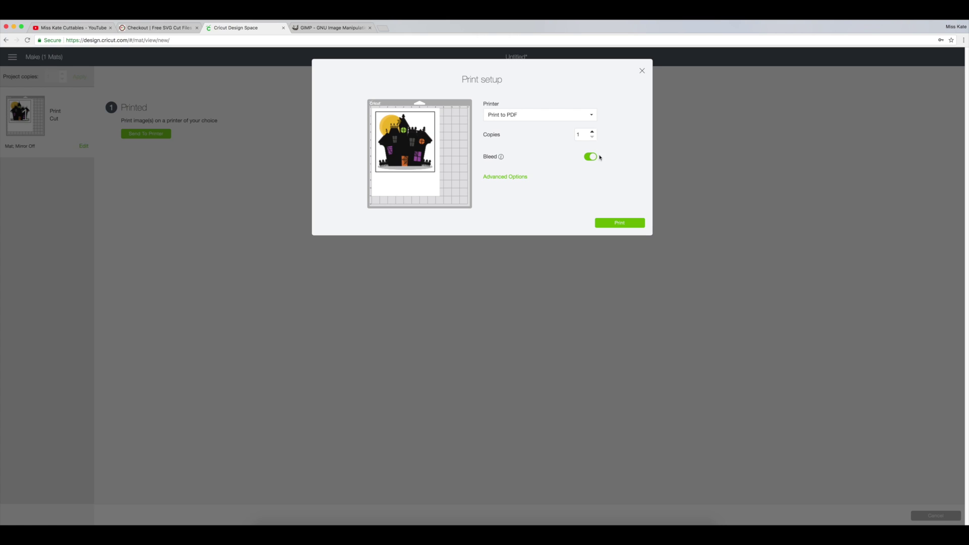
left_click(624, 227)
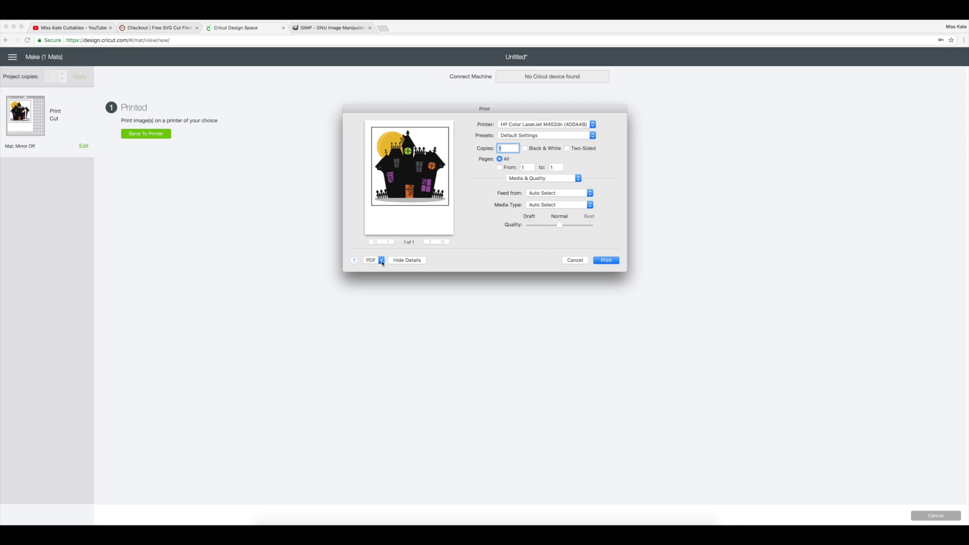
Save the print as PDF 'Haunted house offset path' in Downloads, then cancel the cut
left_click(381, 260)
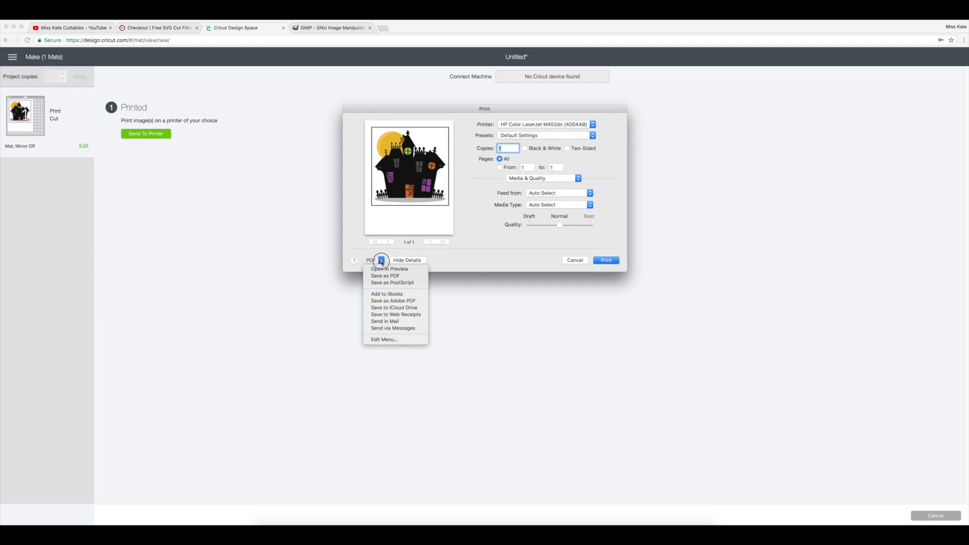
left_click(387, 277)
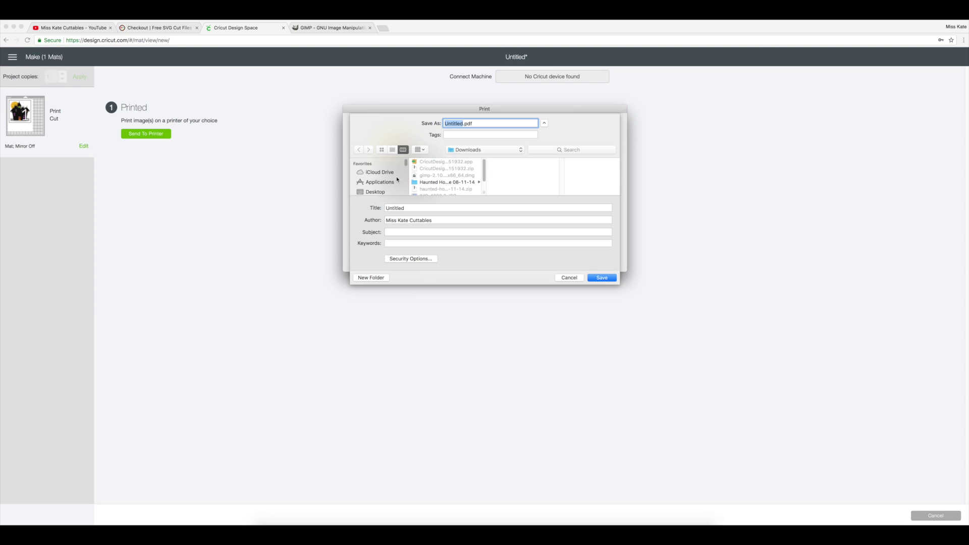
scroll(386, 182, "down", 3)
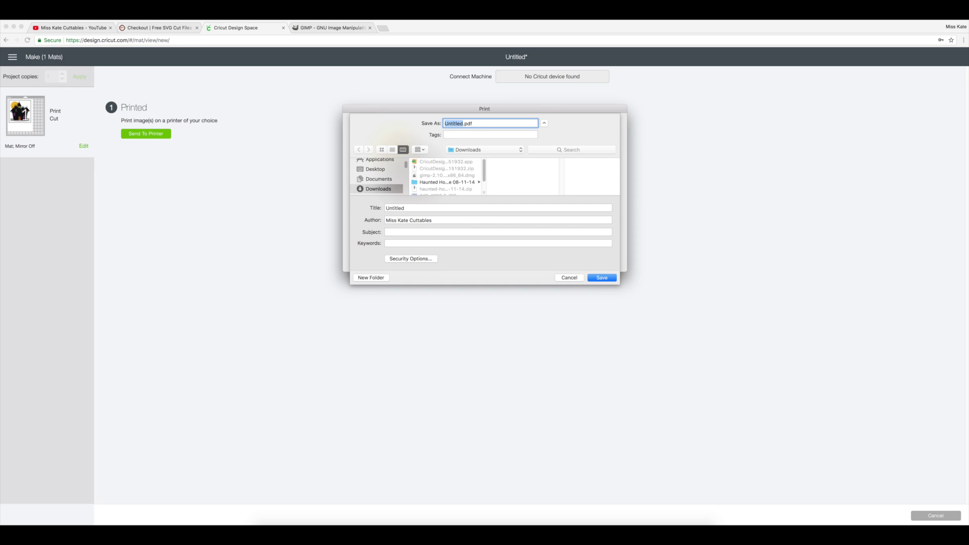
type("Haunte")
type("house C")
type("ffset path")
left_click(480, 123)
key("Delete")
type("o")
left_click(600, 279)
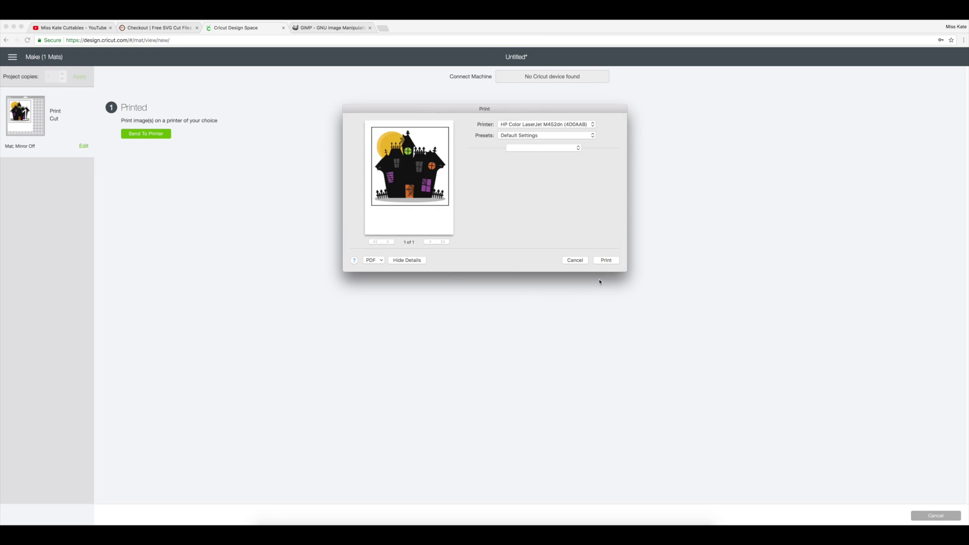
left_click(939, 517)
Confirm cancelling the cut, then switch to the gimp.org browser tab
left_click(503, 69)
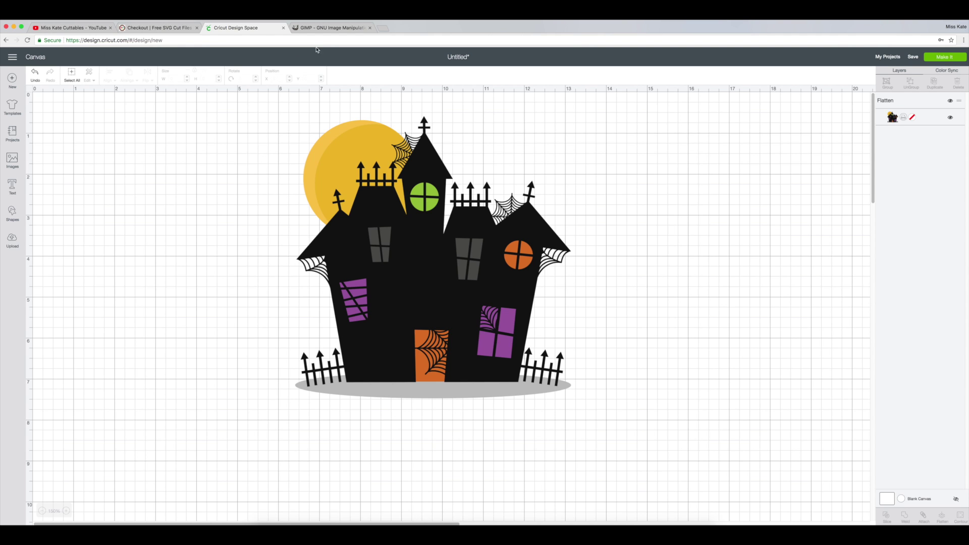
left_click(328, 28)
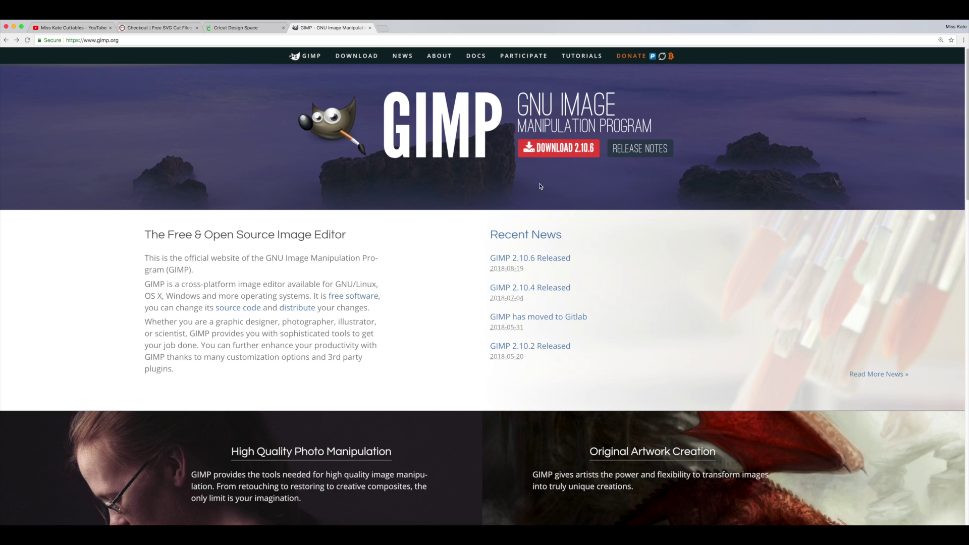
Open gimp.org's Download 2.10.6 page and show the Microsoft Windows downloads
left_click(554, 146)
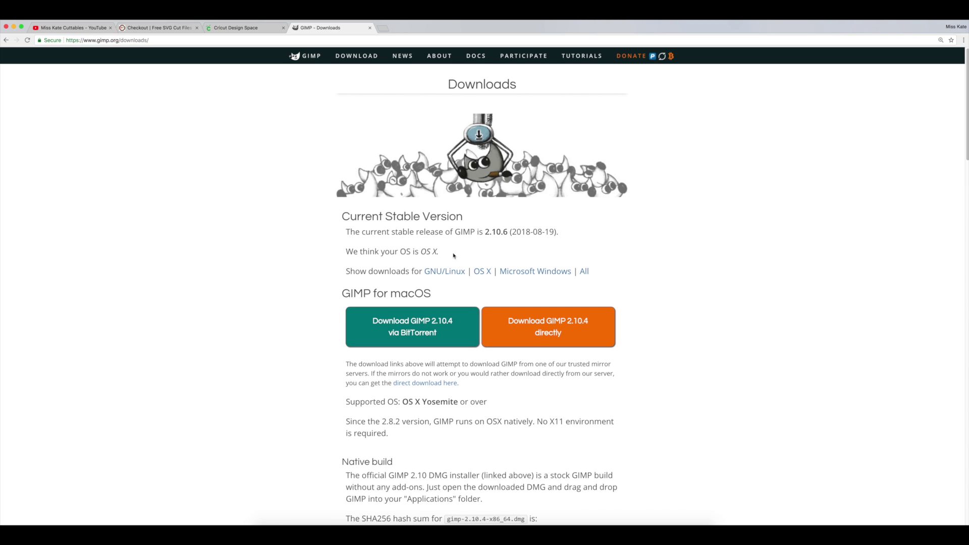
left_click(527, 273)
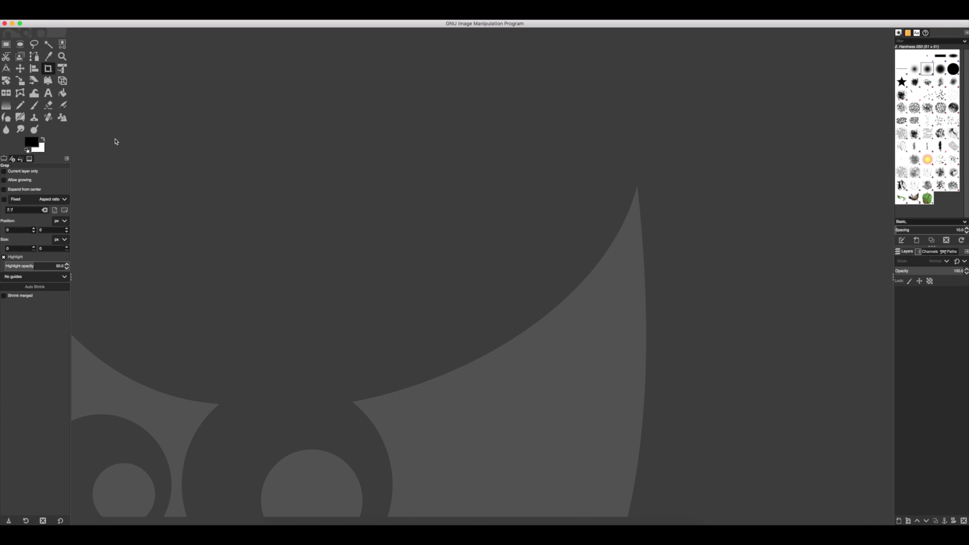
Open Haunted house offset path.pdf from Downloads, importing it at 300 pixels per inch
left_click(69, 10)
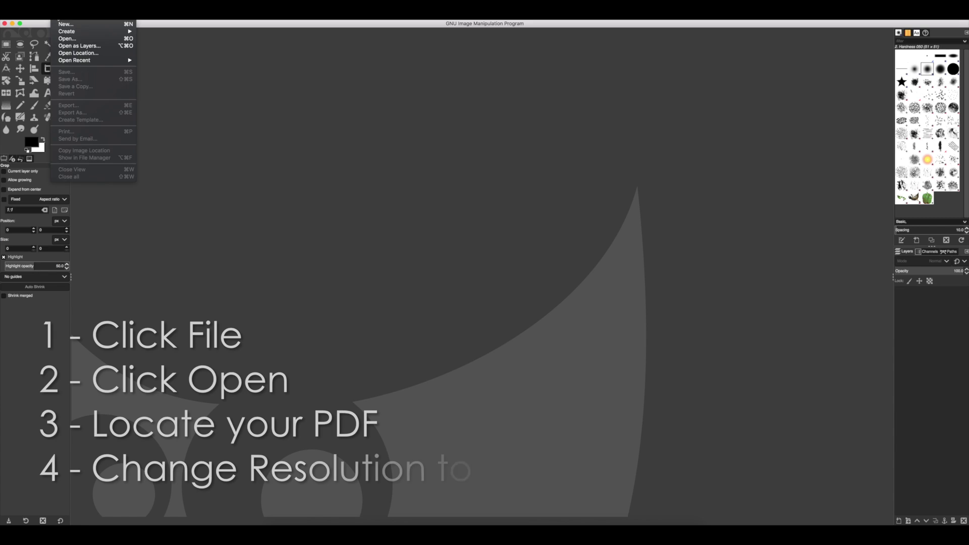
left_click(63, 45)
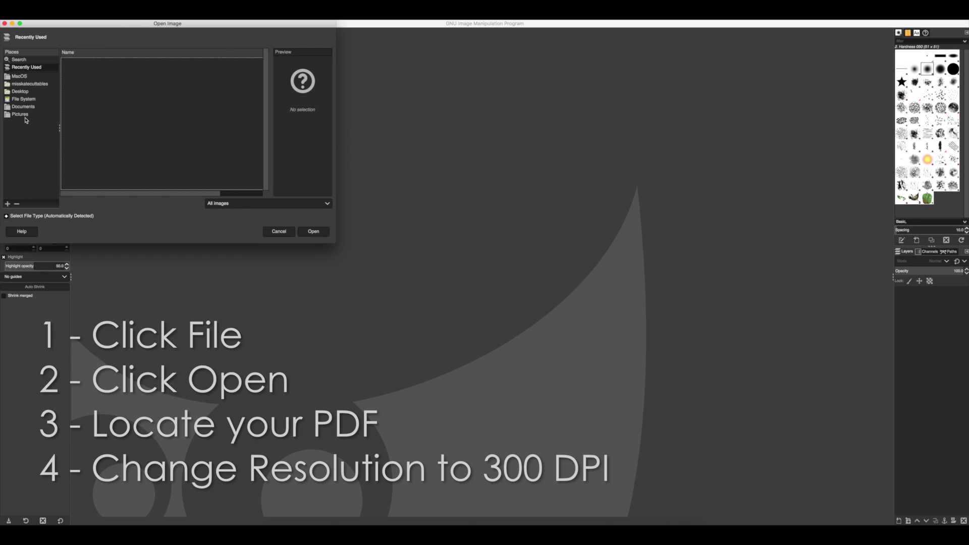
left_click(27, 92)
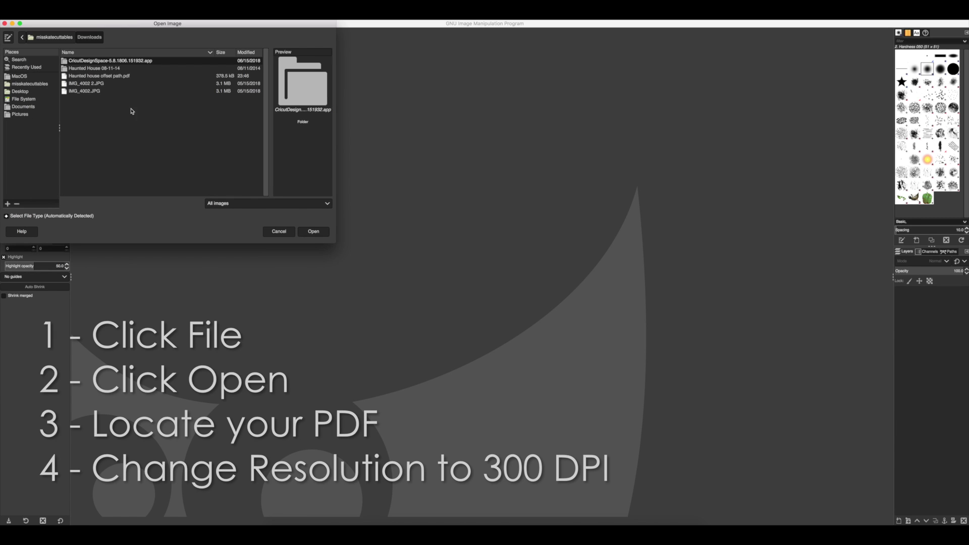
left_click(101, 76)
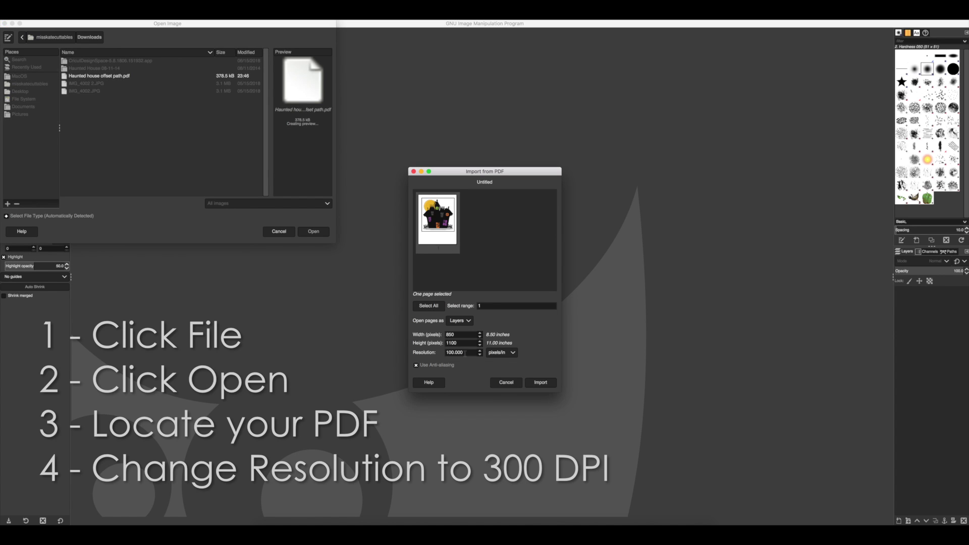
left_click(447, 353)
key("BackSpace")
type("3")
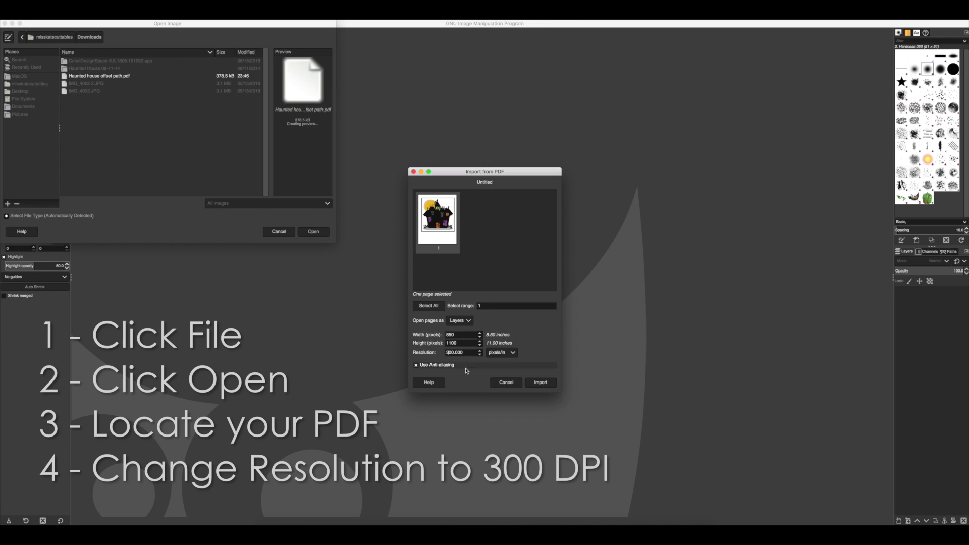
left_click(538, 384)
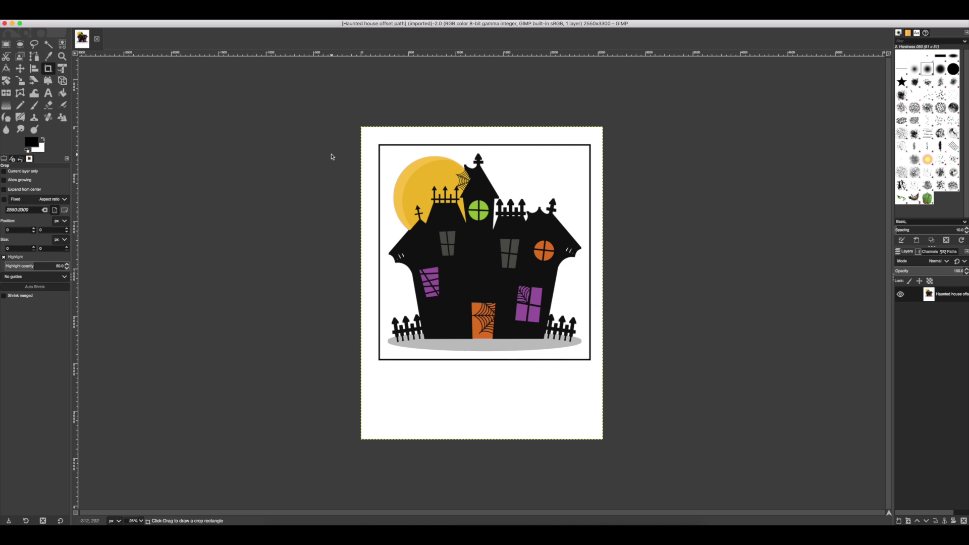
Crop the page to the area inside the registration border, 2176×2212 pixels
left_click(48, 69)
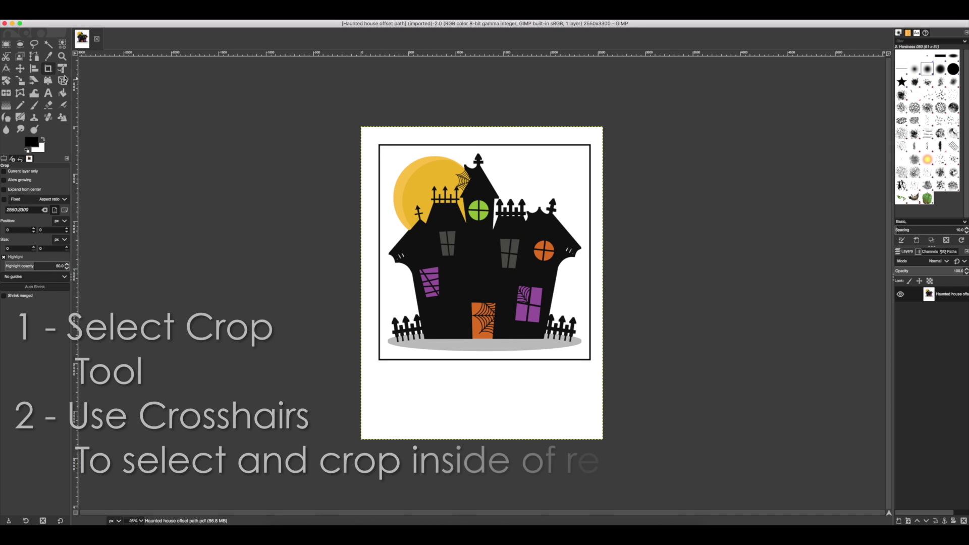
left_click_drag(381, 146, 588, 357)
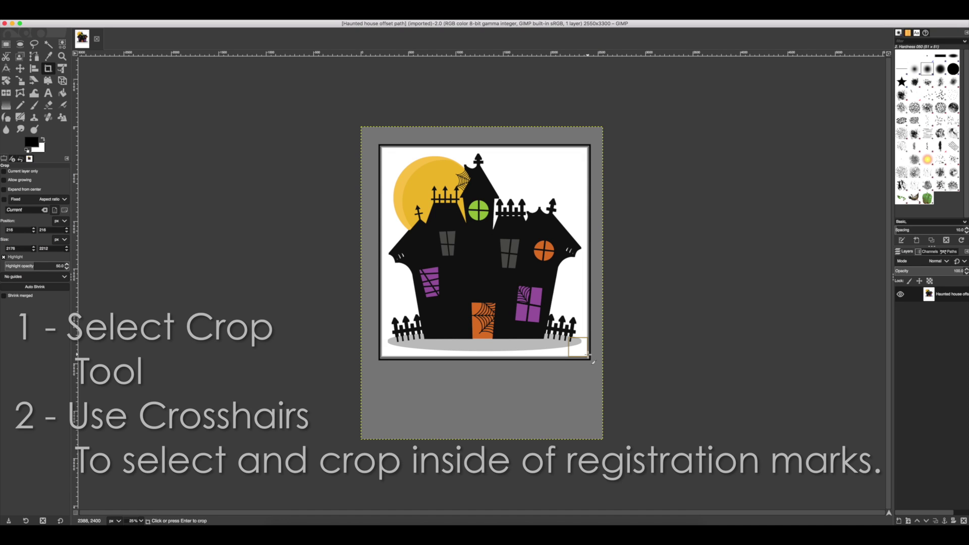
key("Return")
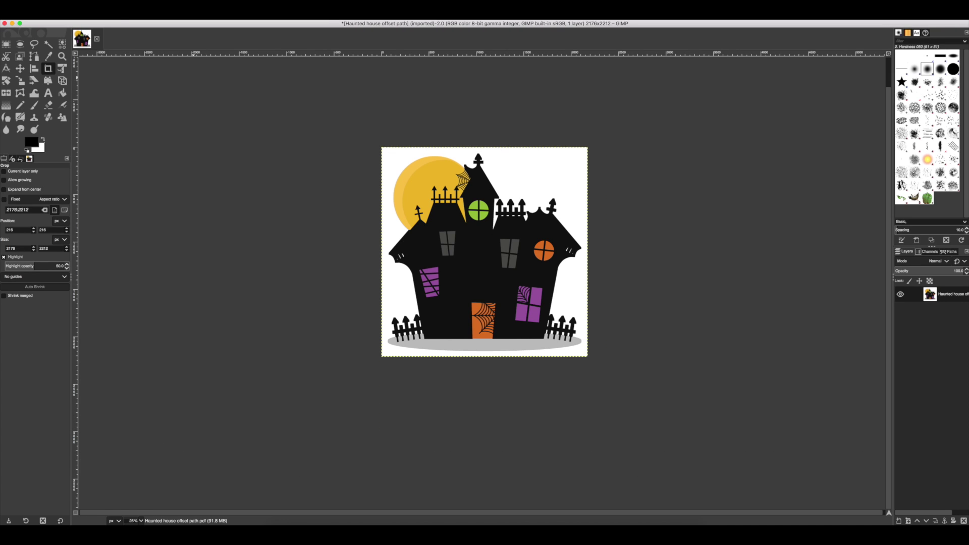
Fit the whole image in the window with View > Zoom
left_click(114, 20)
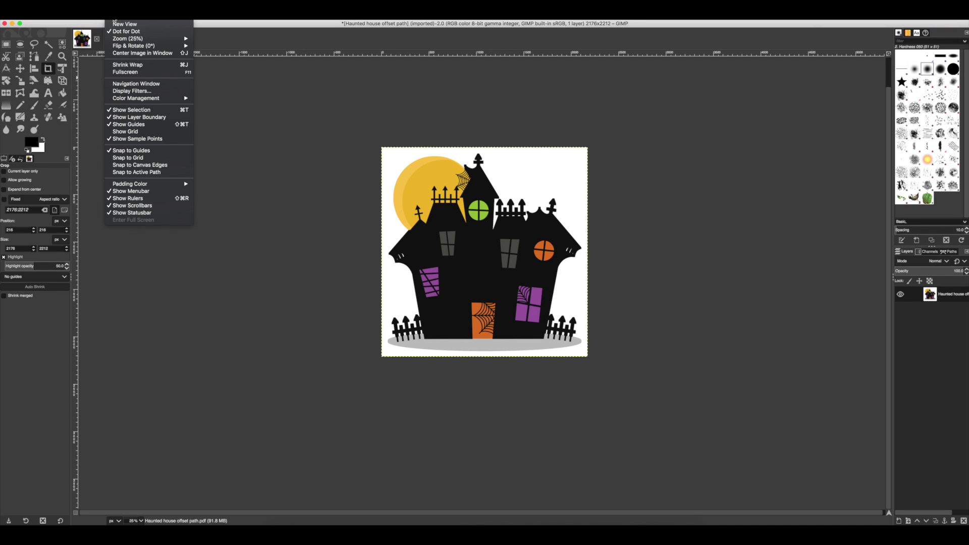
mouse_move(127, 40)
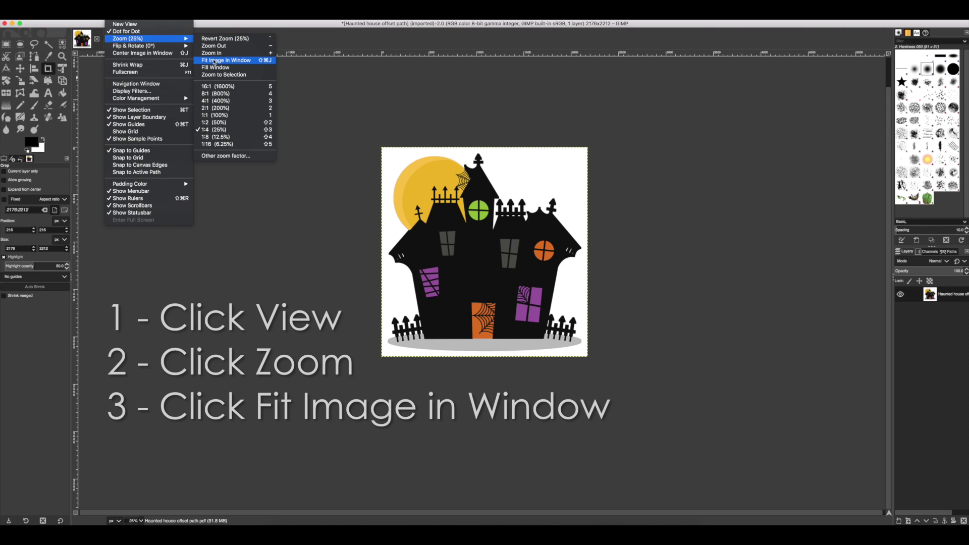
left_click(214, 61)
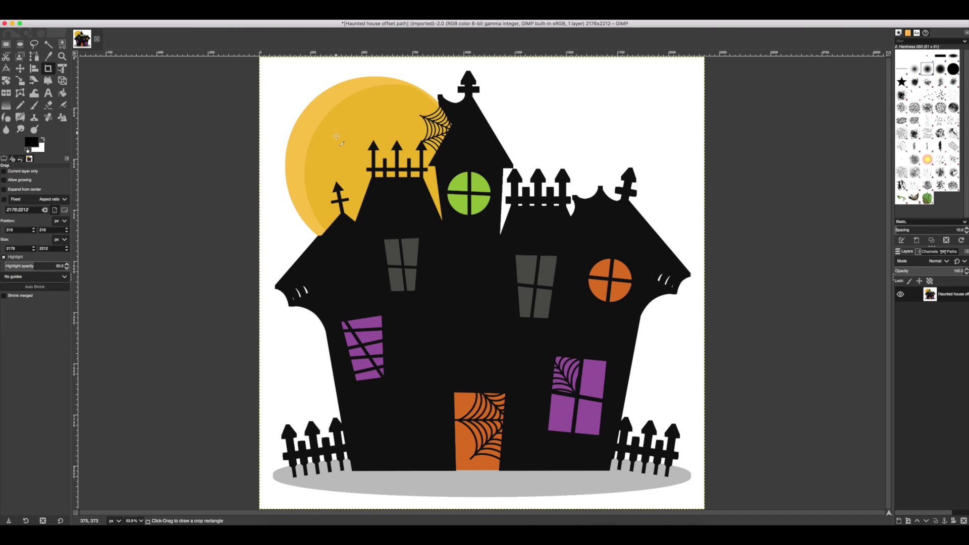
Fuzzy-select the white background and fence gaps, then cut them away to transparency
left_click(47, 45)
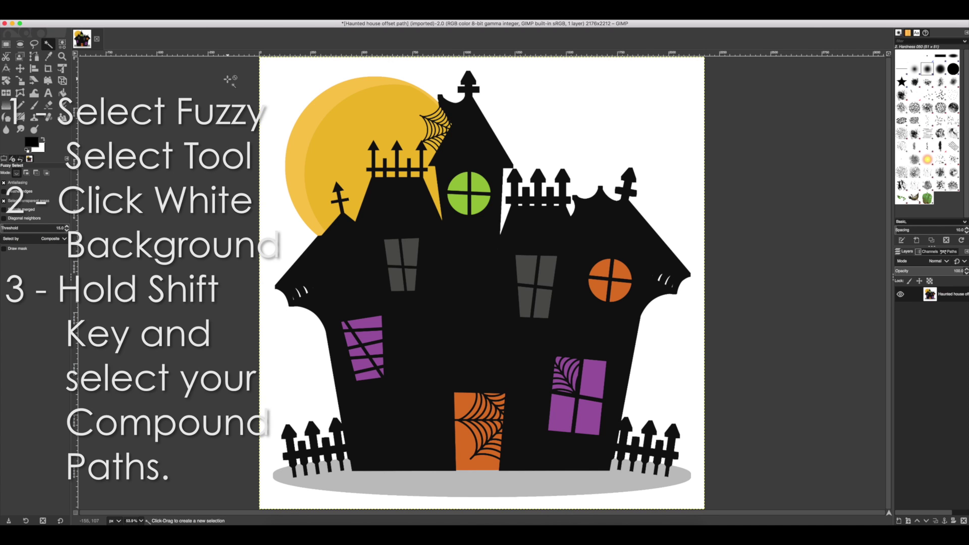
left_click(564, 94)
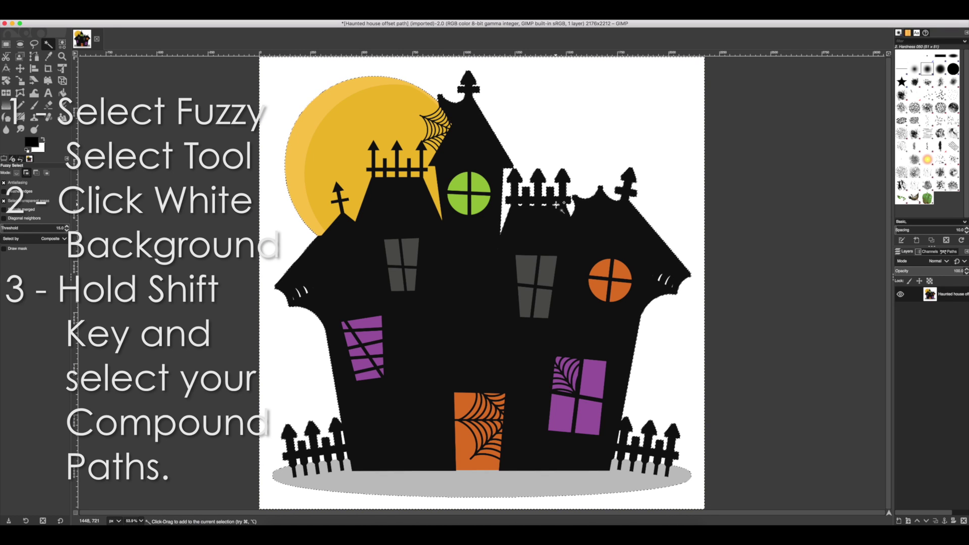
left_click(629, 458, "shift")
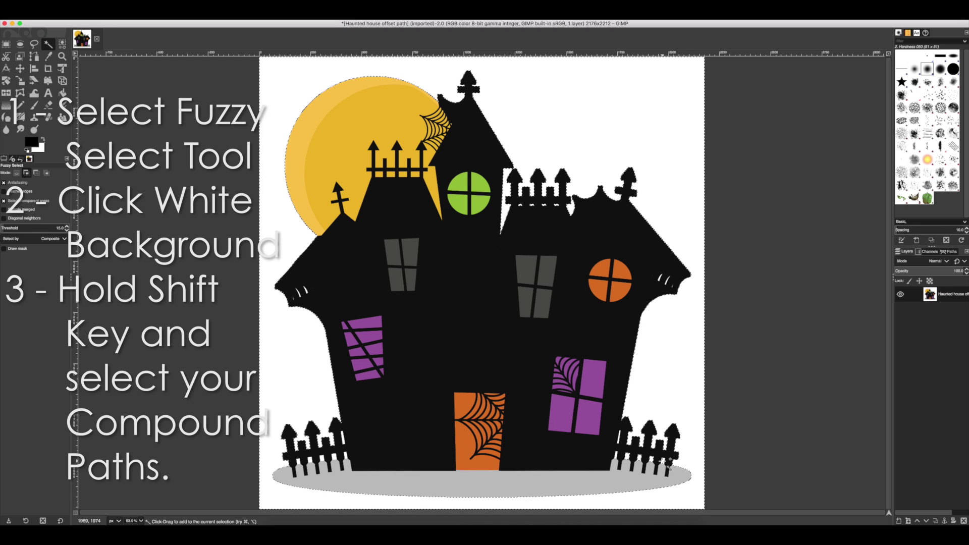
left_click(347, 456, "shift")
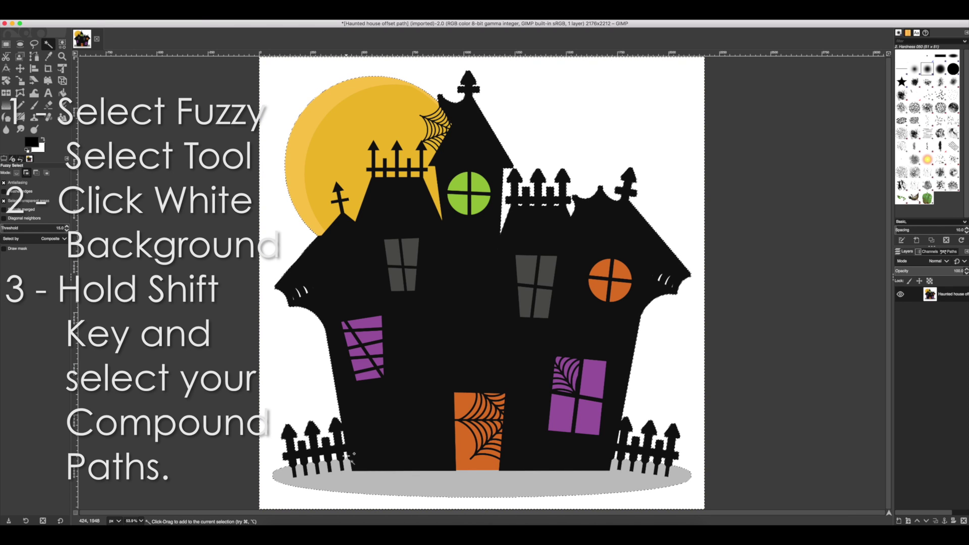
left_click(406, 452, "shift")
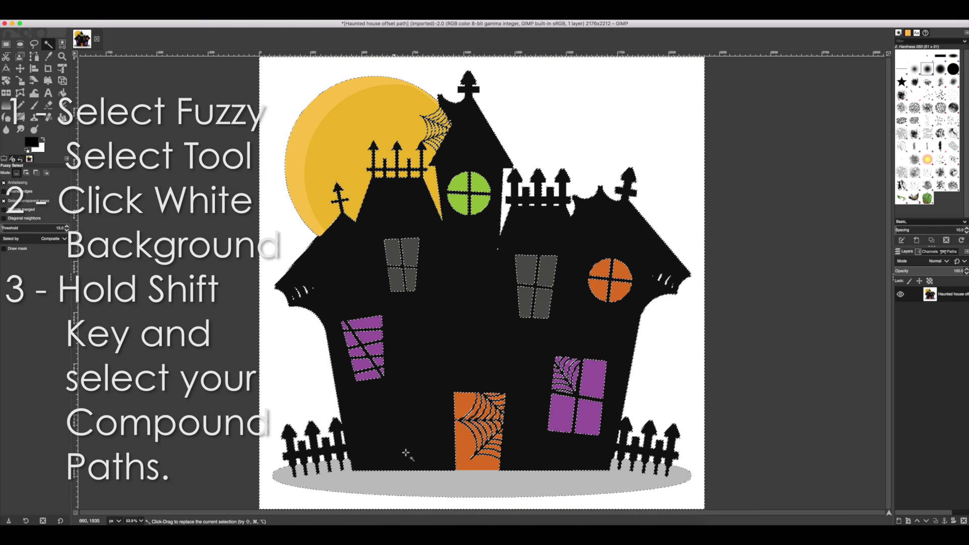
key("super")
left_click(409, 452, "super")
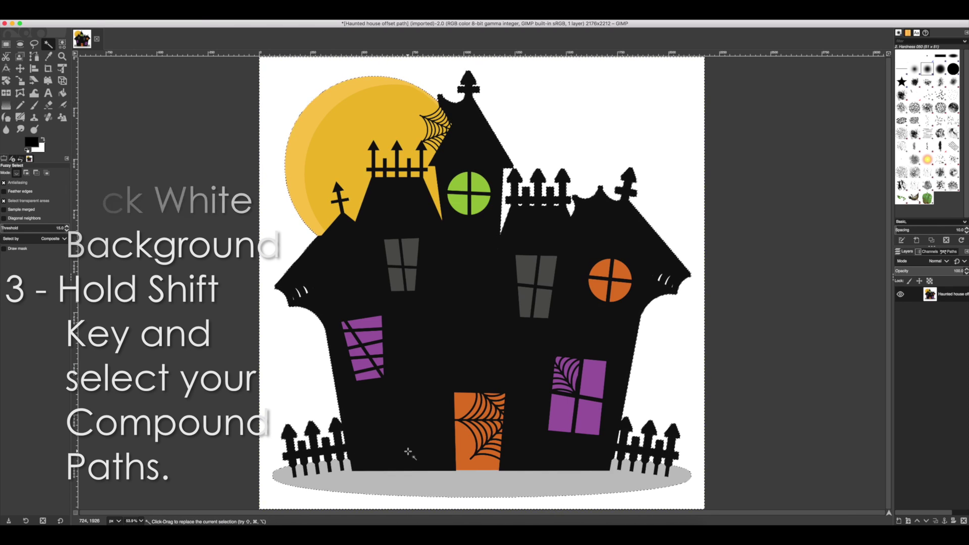
key("shift")
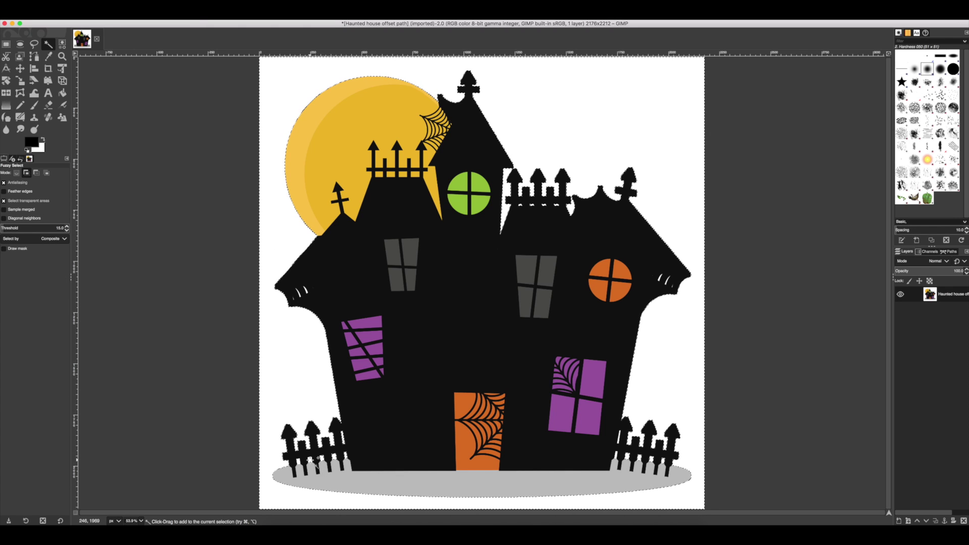
left_click(308, 459, "shift")
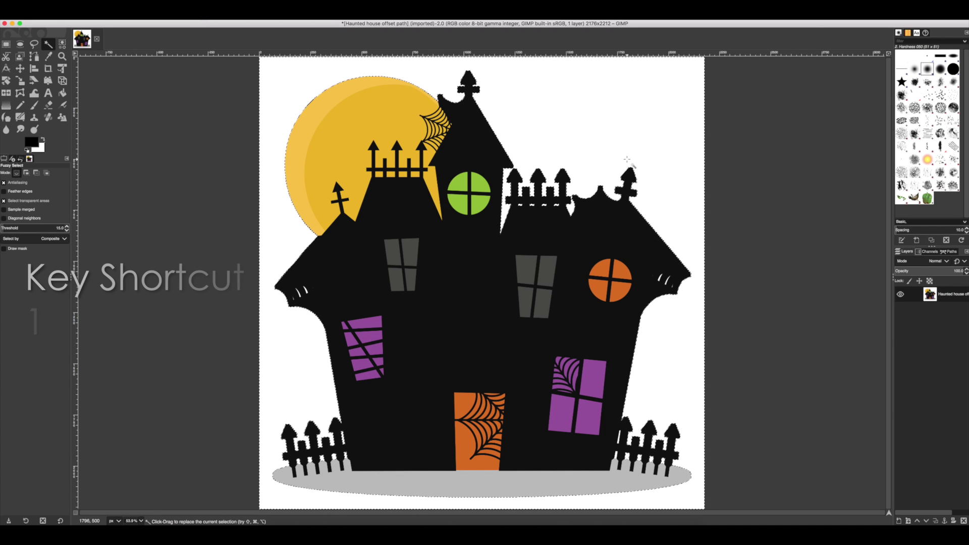
key("super")
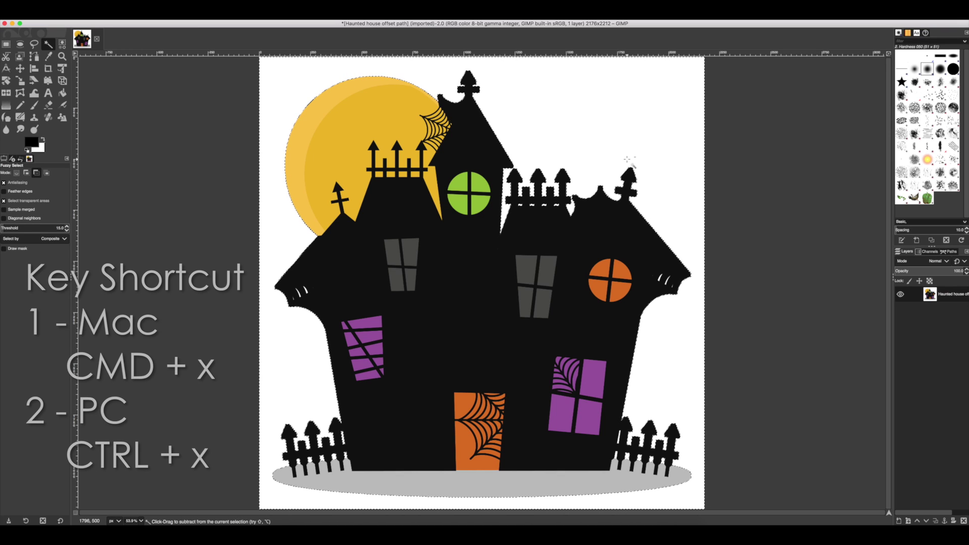
key("super+x")
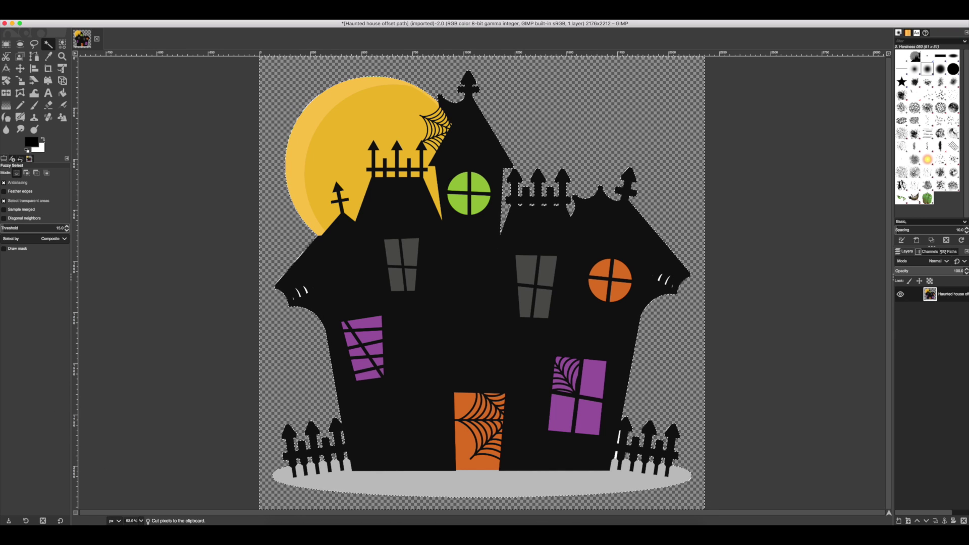
Invert the selection and set up a large Pencil brush with hardness 100
left_click(94, 13)
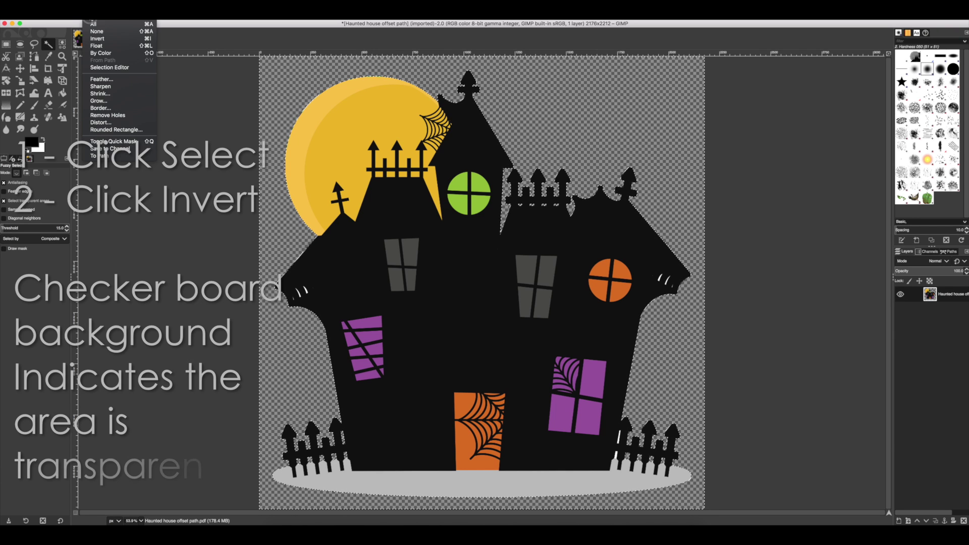
left_click(94, 40)
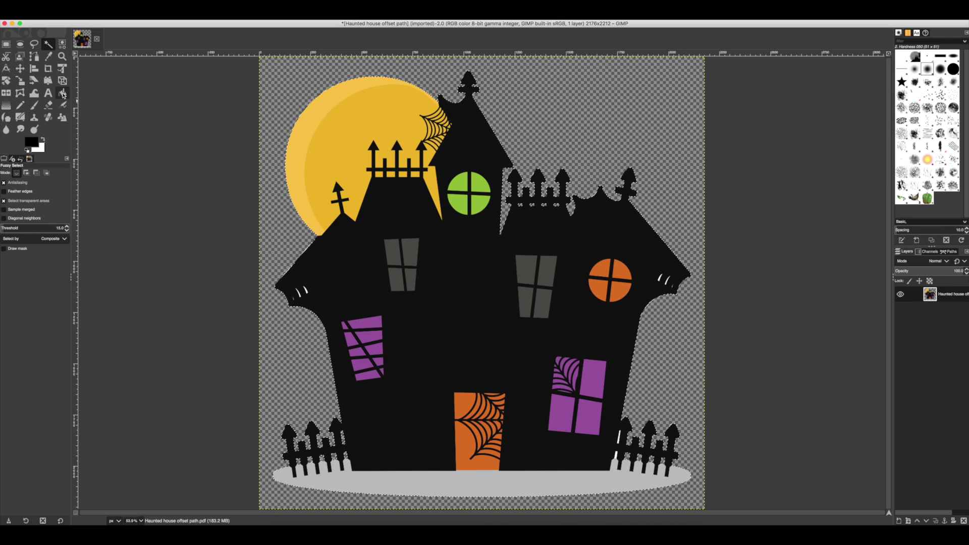
left_click(21, 105)
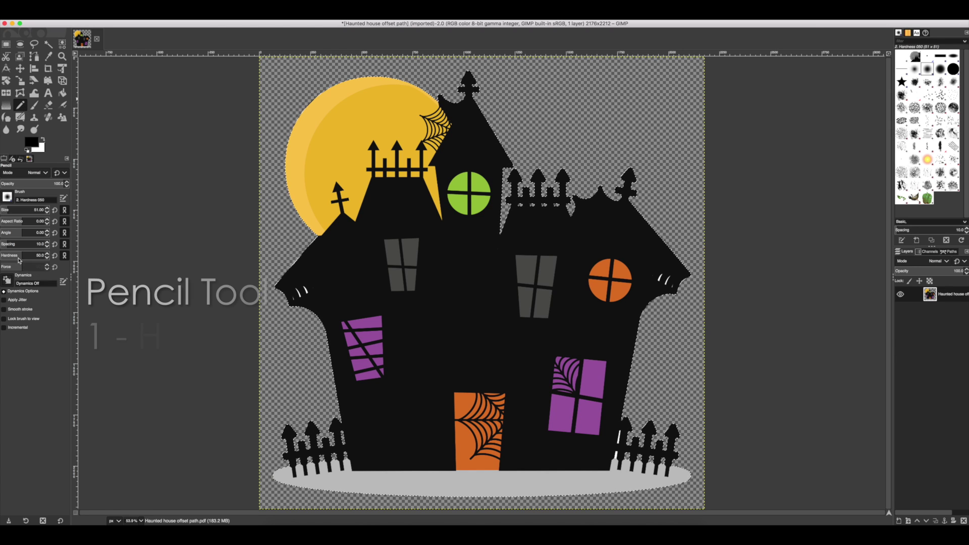
left_click(22, 256)
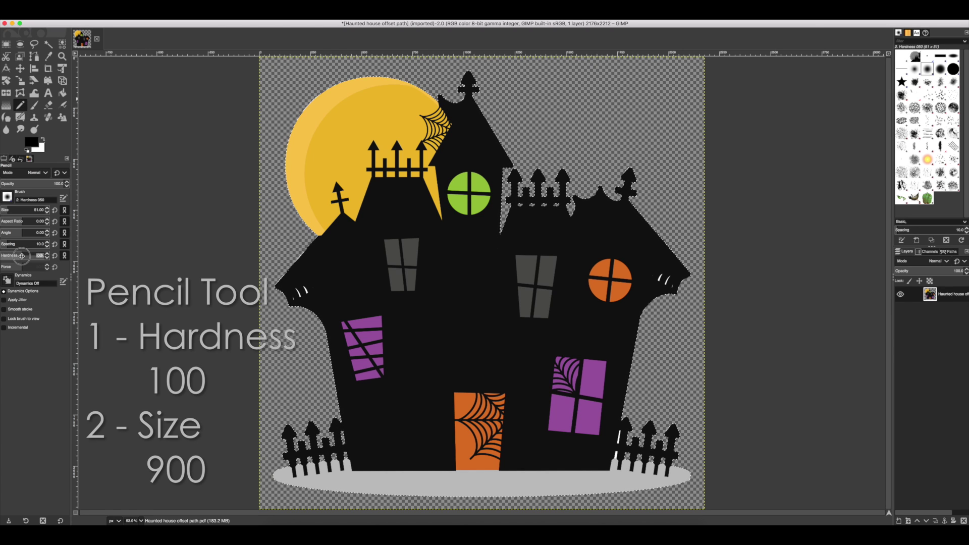
type("100")
key("Return")
left_click_drag(7, 210, 403, 217)
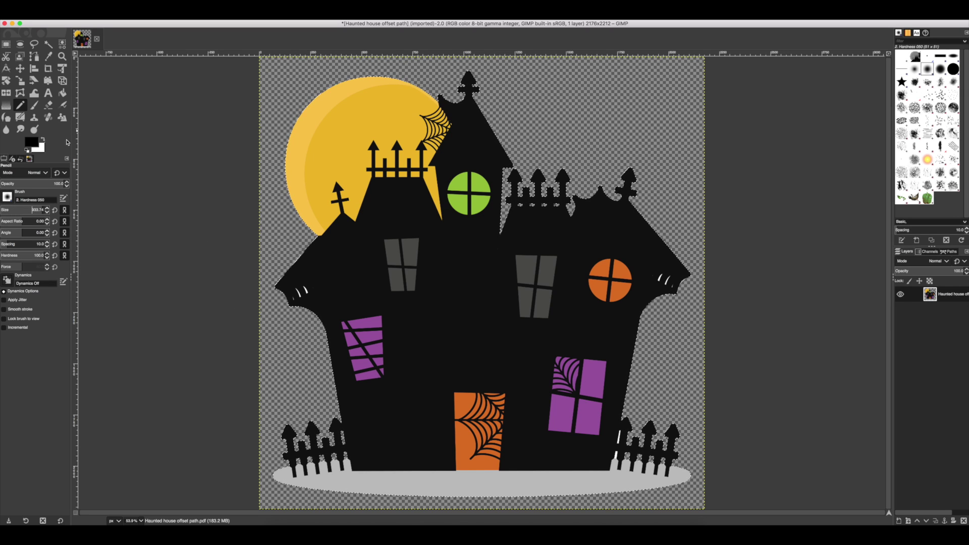
Set the foreground colour to pure black 000000 and paint the house solid black
left_click(33, 143)
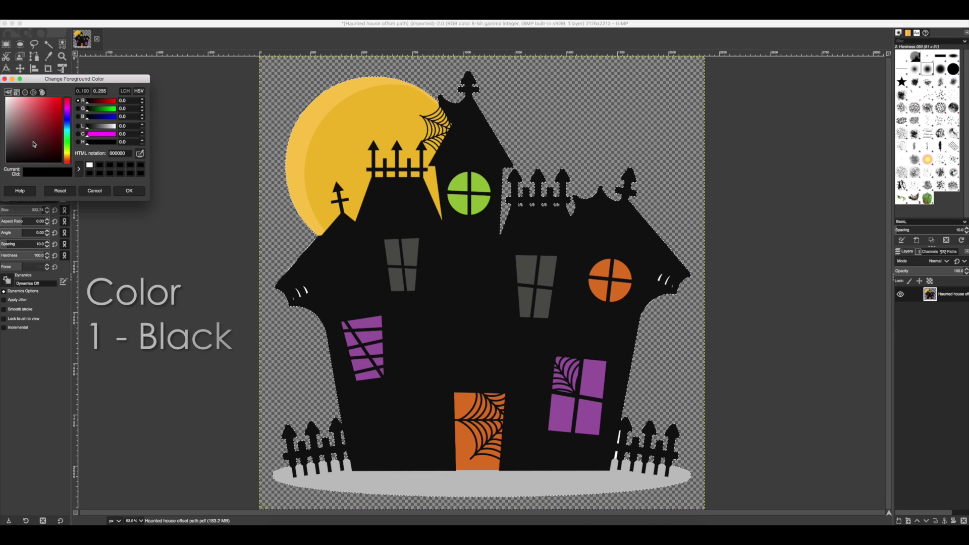
left_click(59, 163)
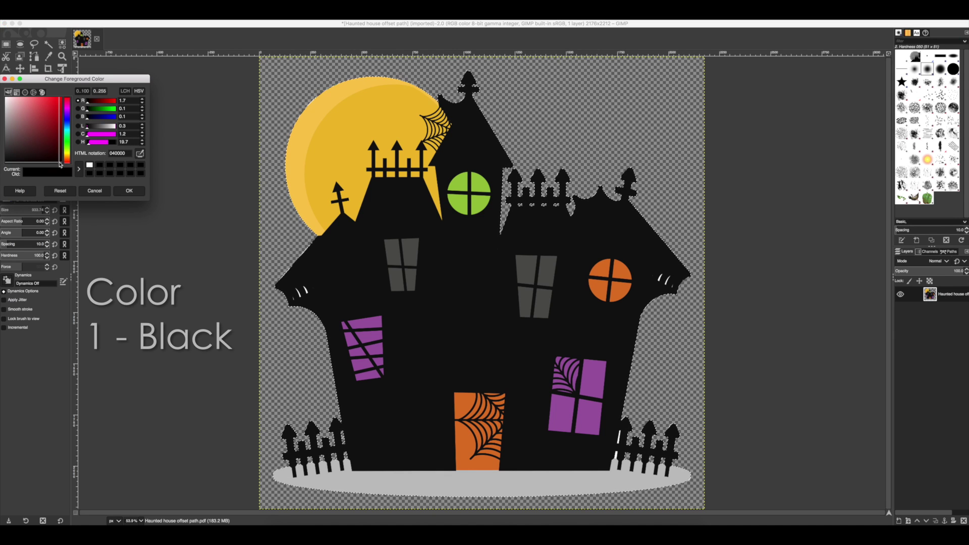
left_click_drag(59, 163, 65, 168)
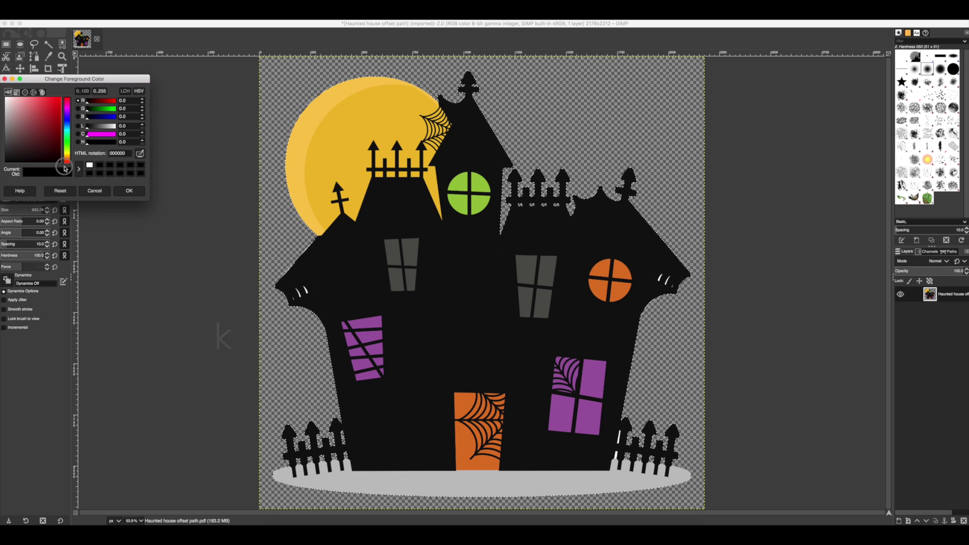
left_click(129, 190)
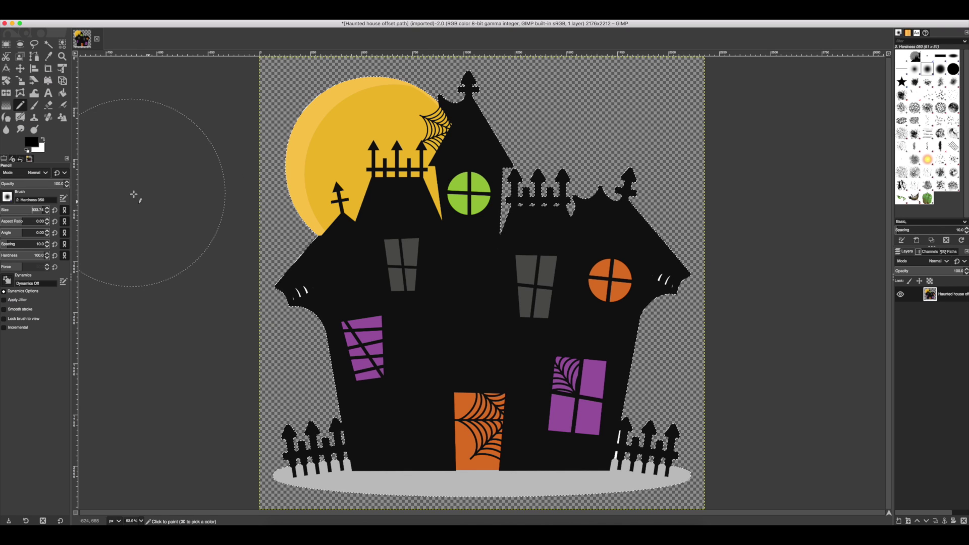
left_click_drag(372, 149, 525, 159)
mouse_move(646, 267)
left_mouse_down()
mouse_move(619, 386)
mouse_move(629, 439)
mouse_move(642, 444)
mouse_move(317, 436)
mouse_move(351, 368)
mouse_move(317, 210)
mouse_move(324, 156)
mouse_move(440, 273)
mouse_move(547, 341)
mouse_move(606, 249)
mouse_move(770, 195)
left_mouse_up()
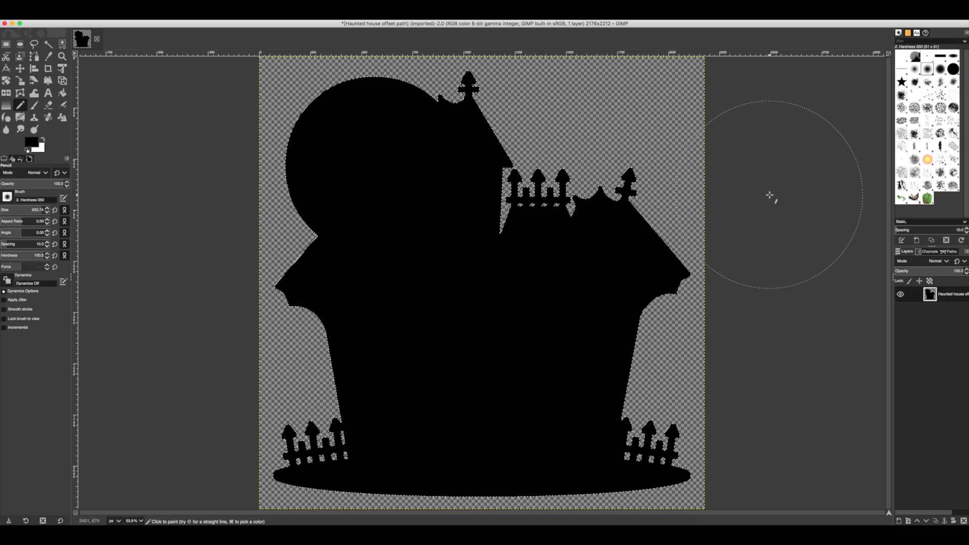
left_click(60, 20)
Export the silhouette as Haunted house offset path.png, then minimize GIMP
left_click(65, 113)
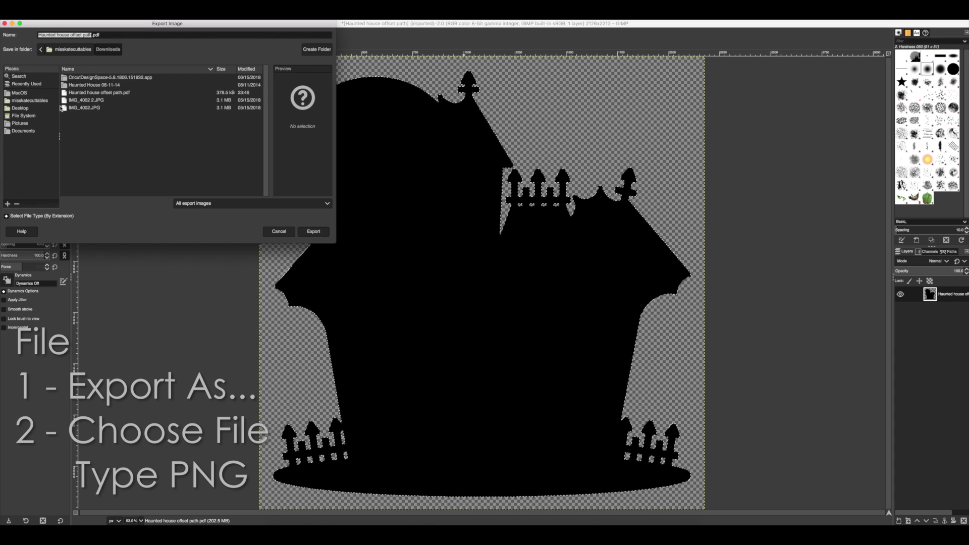
left_click(328, 205)
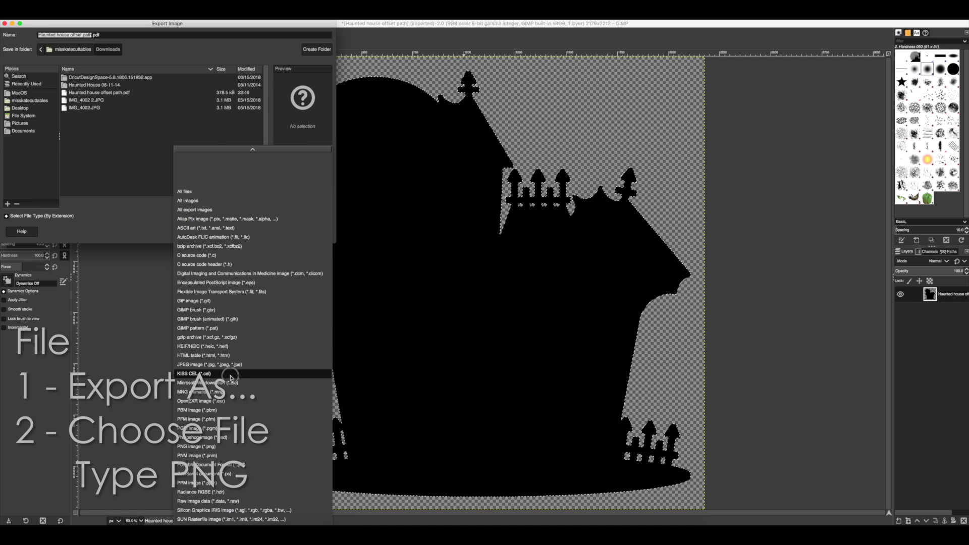
left_click(199, 446)
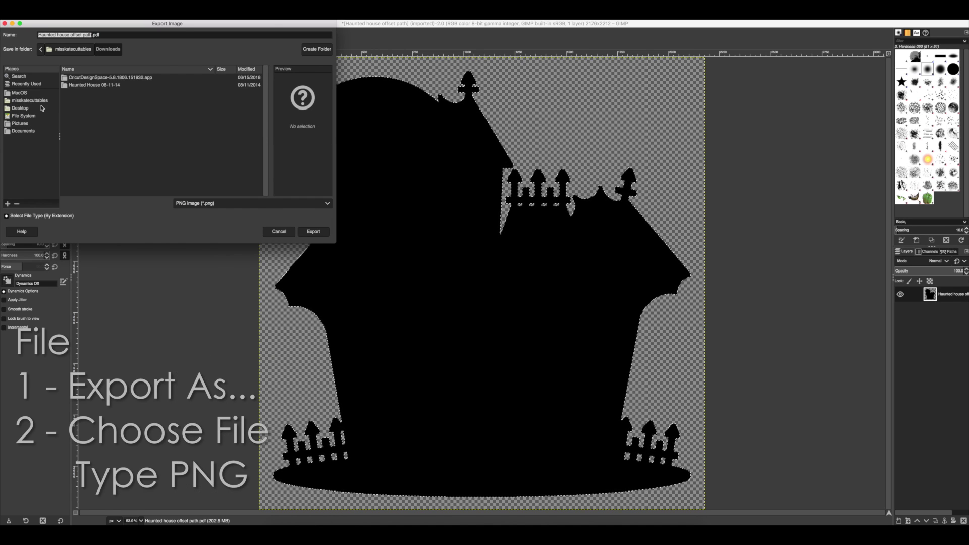
left_click(21, 103)
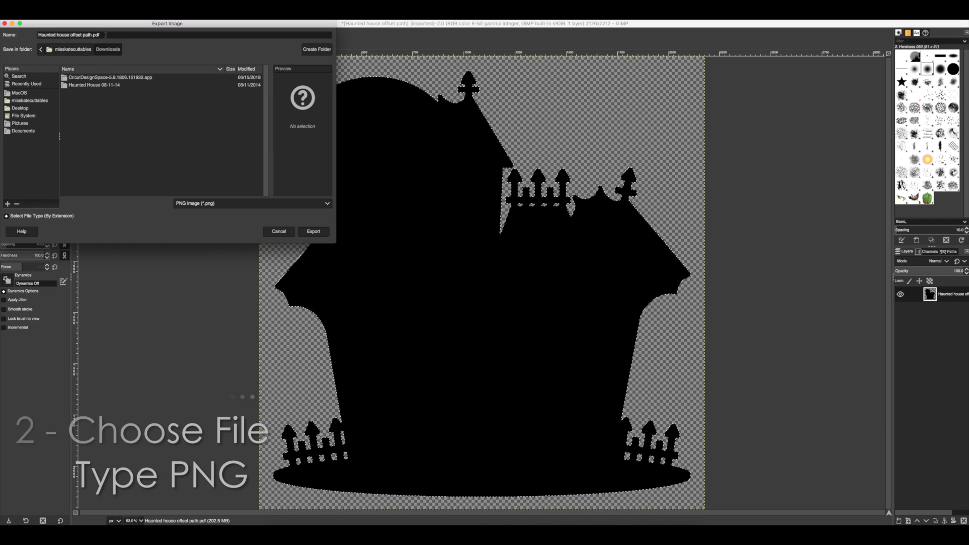
left_click(106, 37)
key("BackSpace")
key("BackSpace")
type("ng")
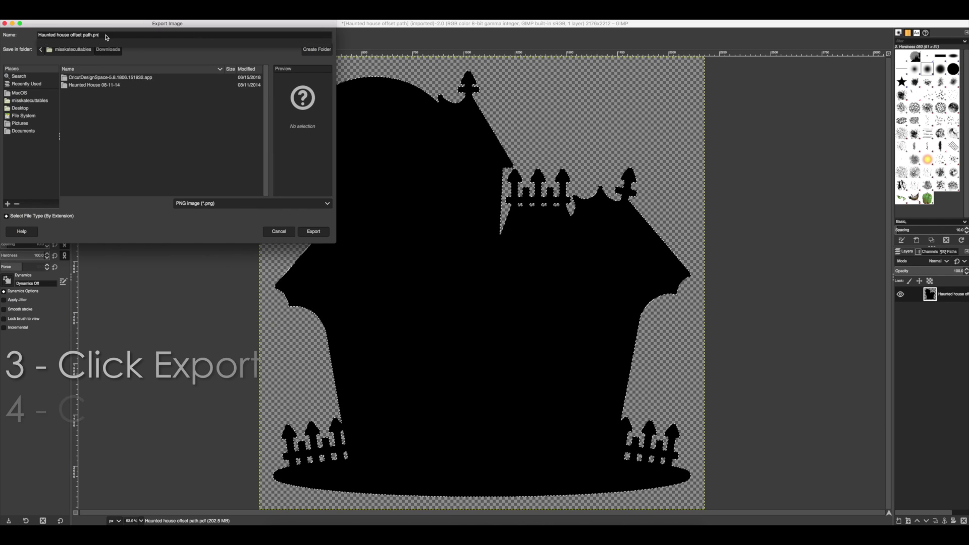
left_click(305, 233)
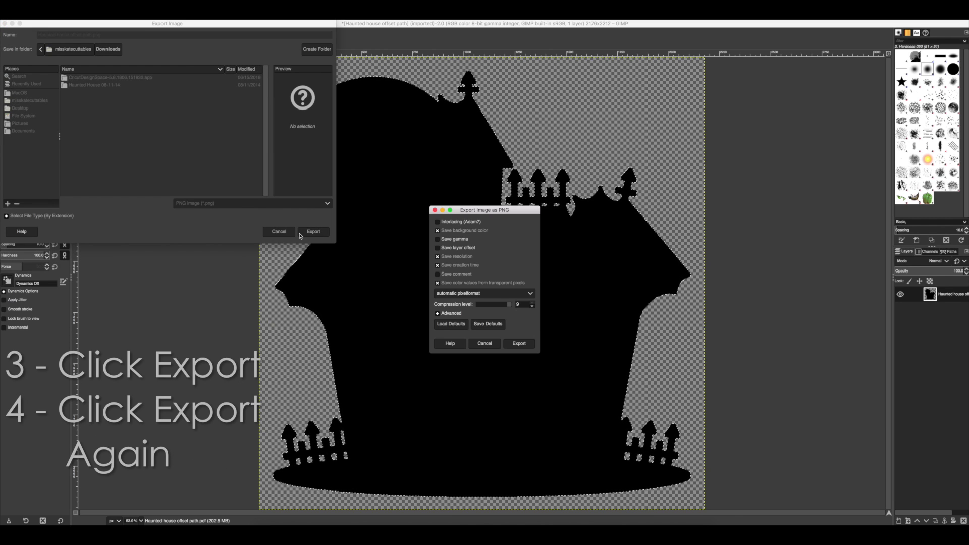
left_click(519, 345)
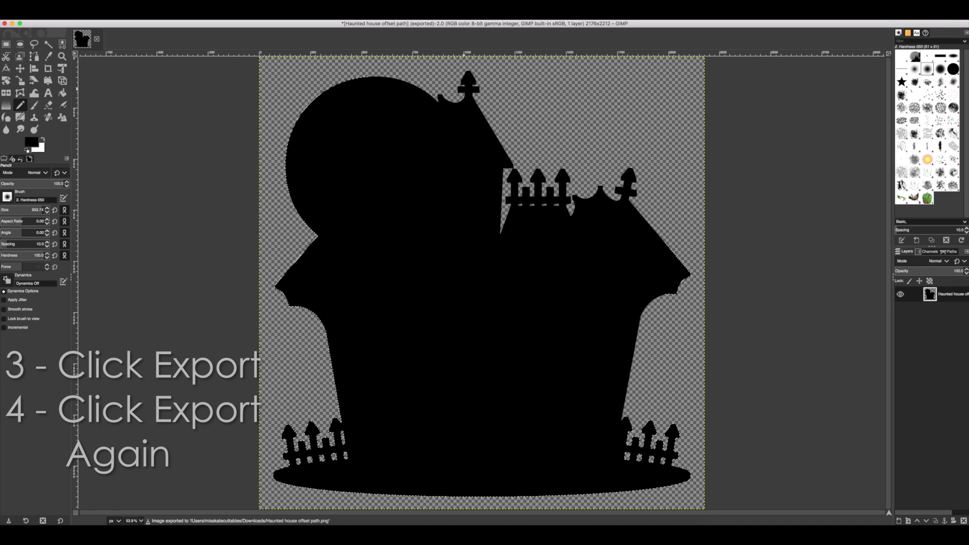
left_click(12, 24)
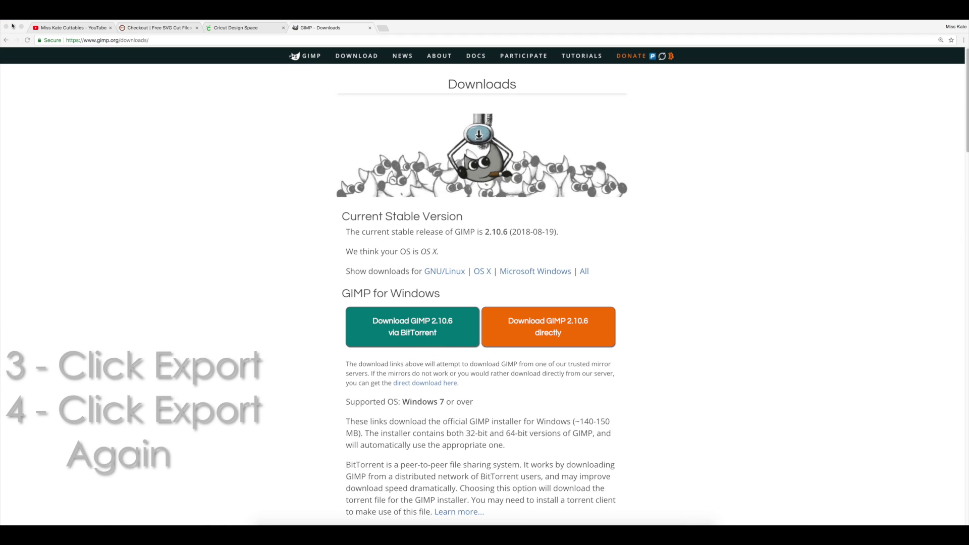
Start a new image upload and choose Haunted house offset path.png from Downloads
left_click(232, 28)
left_click(13, 240)
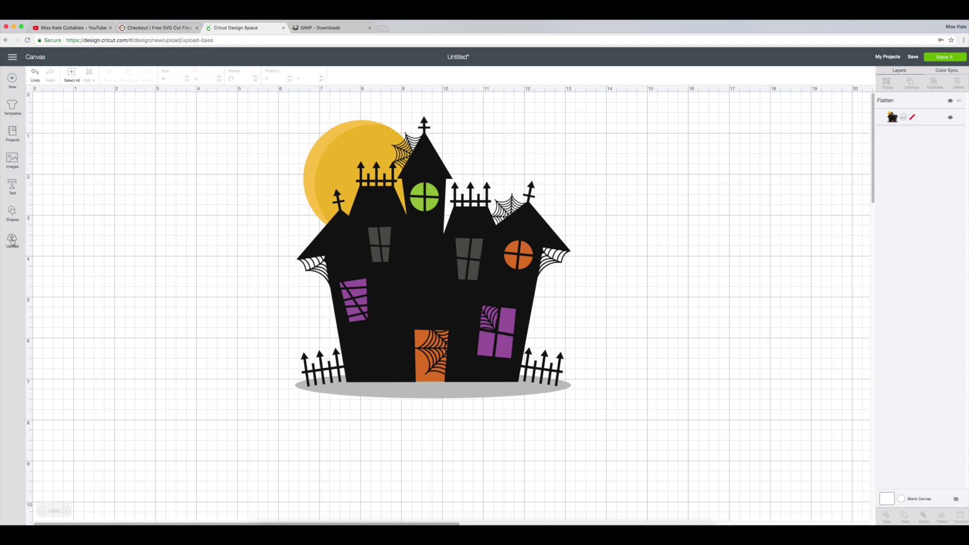
left_click(258, 245)
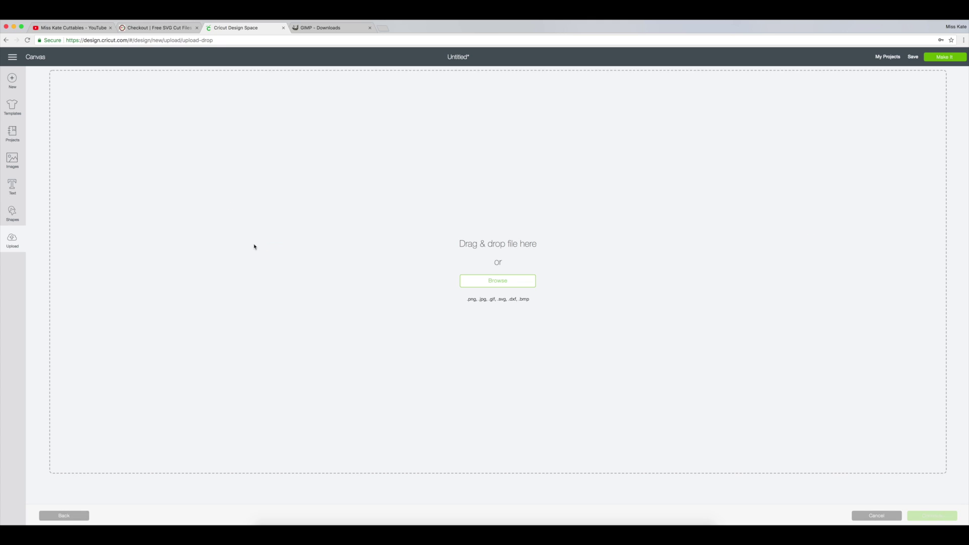
left_click(504, 281)
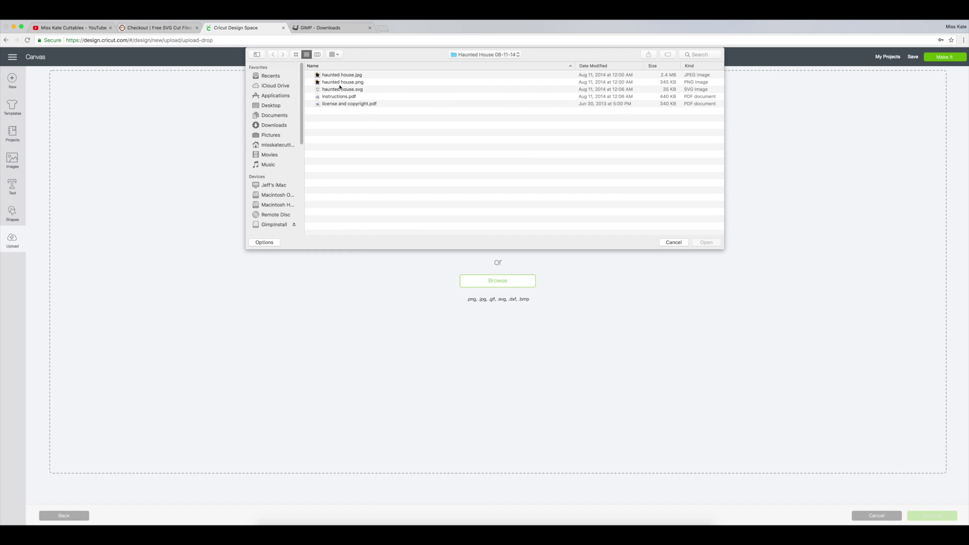
left_click(497, 54)
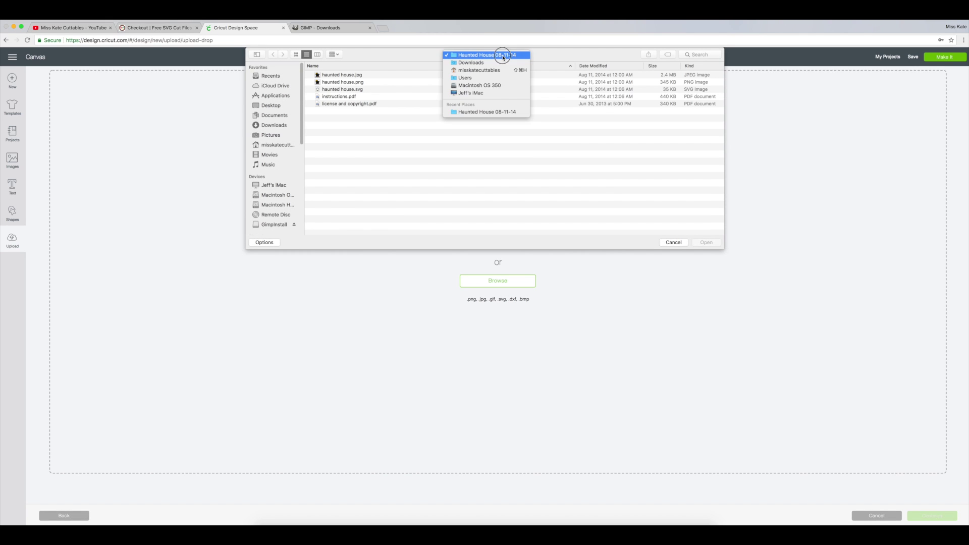
left_click(500, 65)
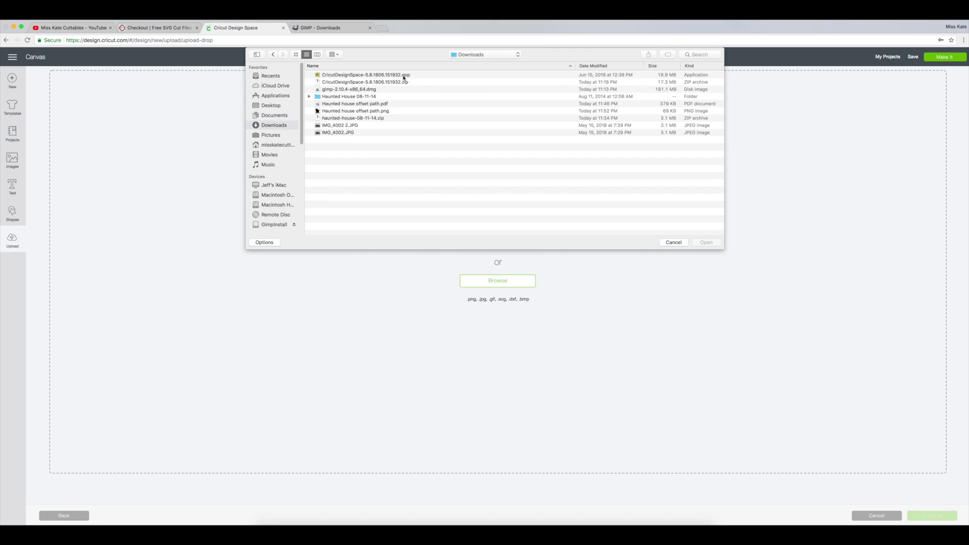
double_click(348, 111)
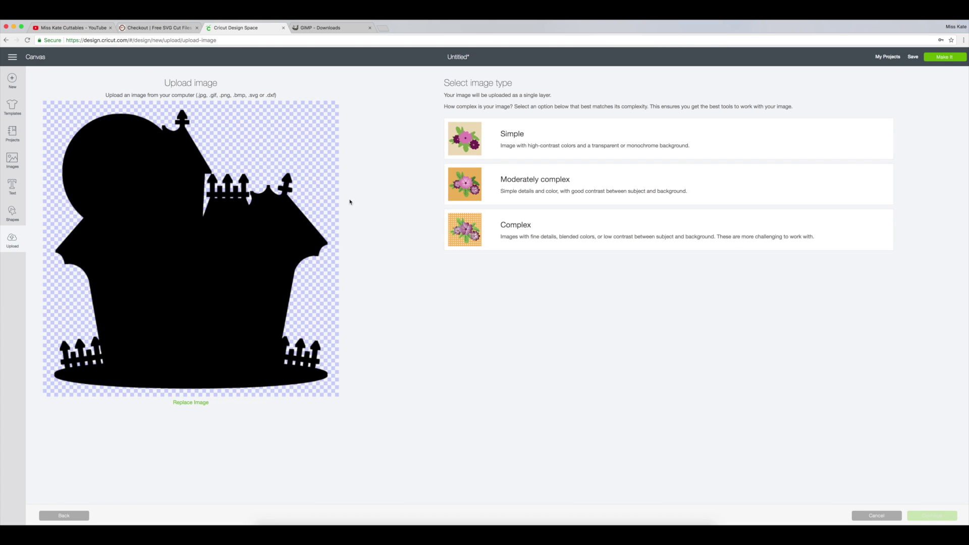
Mark the silhouette as Complex and save it as a cut-only image
left_click(522, 228)
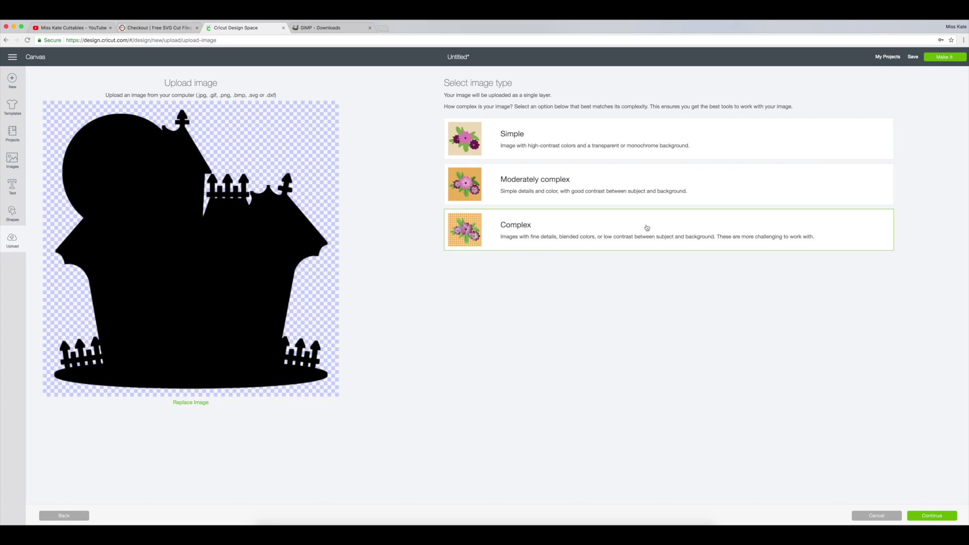
left_click(933, 516)
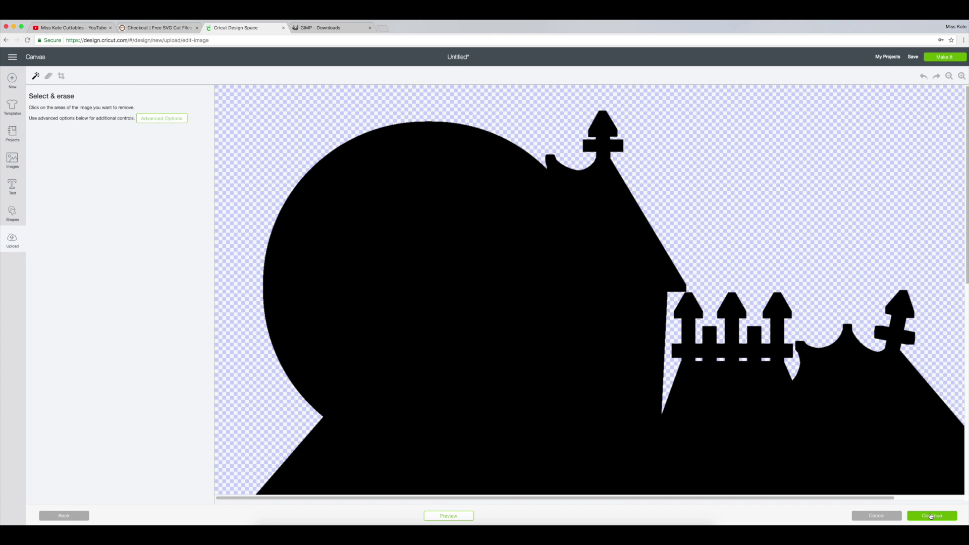
left_click(932, 516)
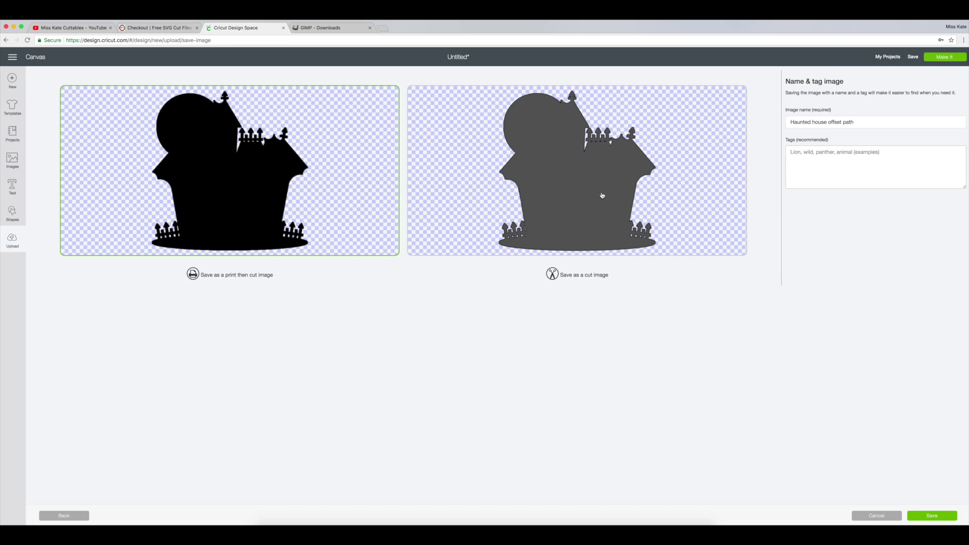
left_click(601, 195)
left_click(933, 517)
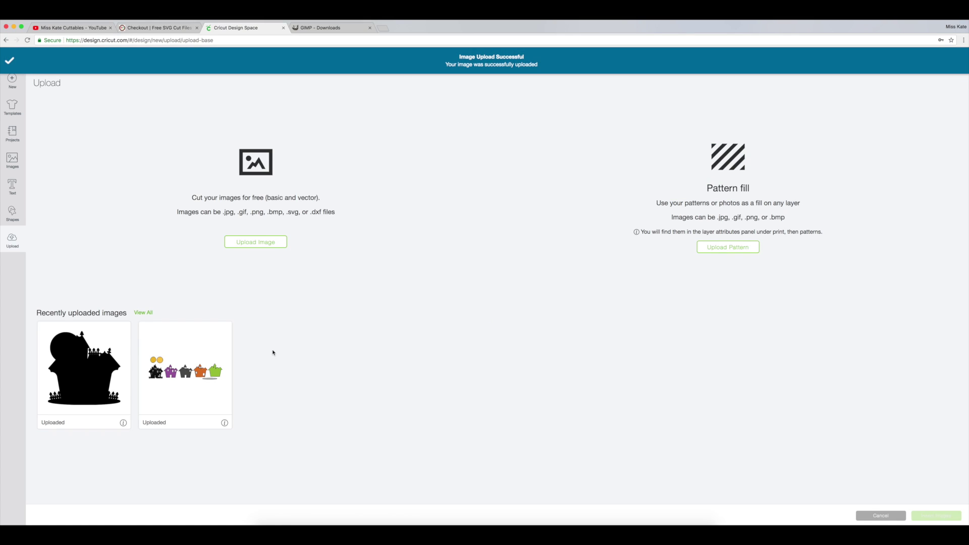
Insert the uploaded house silhouette onto the canvas and drag it near the house
left_click(93, 361)
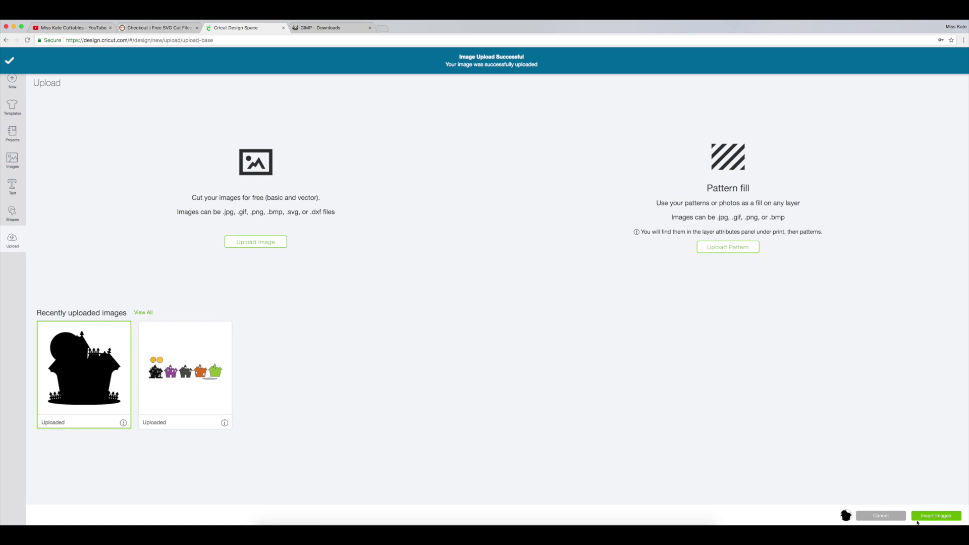
left_click(931, 515)
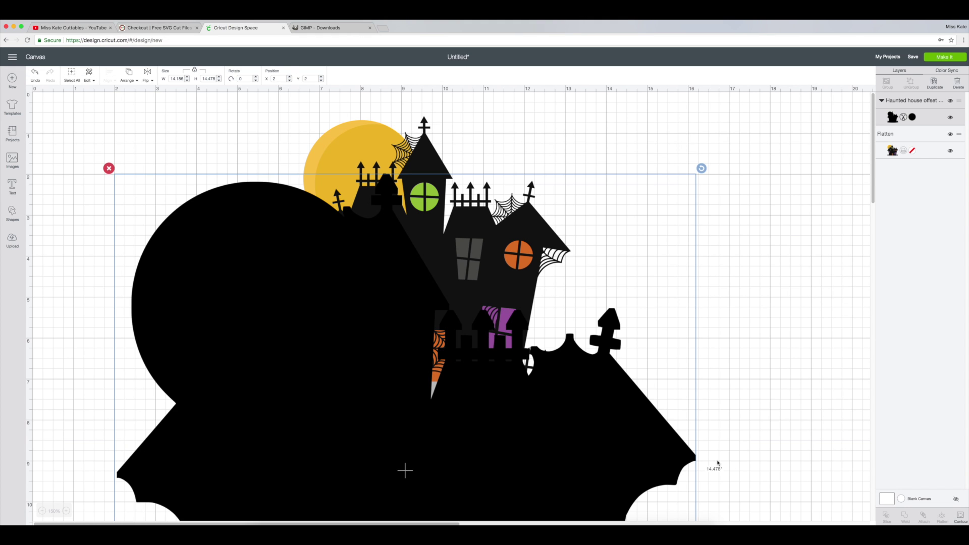
scroll(712, 283, "down", 10)
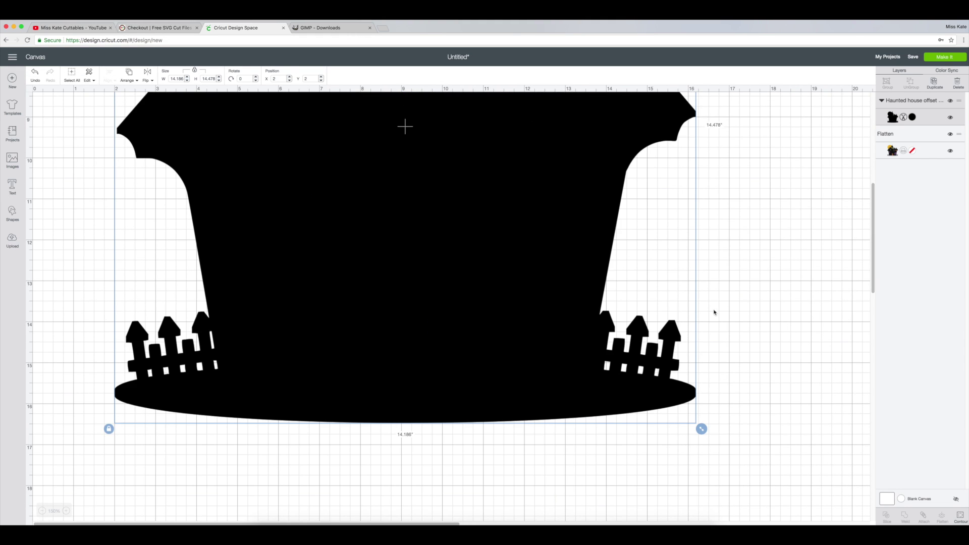
left_click_drag(702, 429, 498, 232)
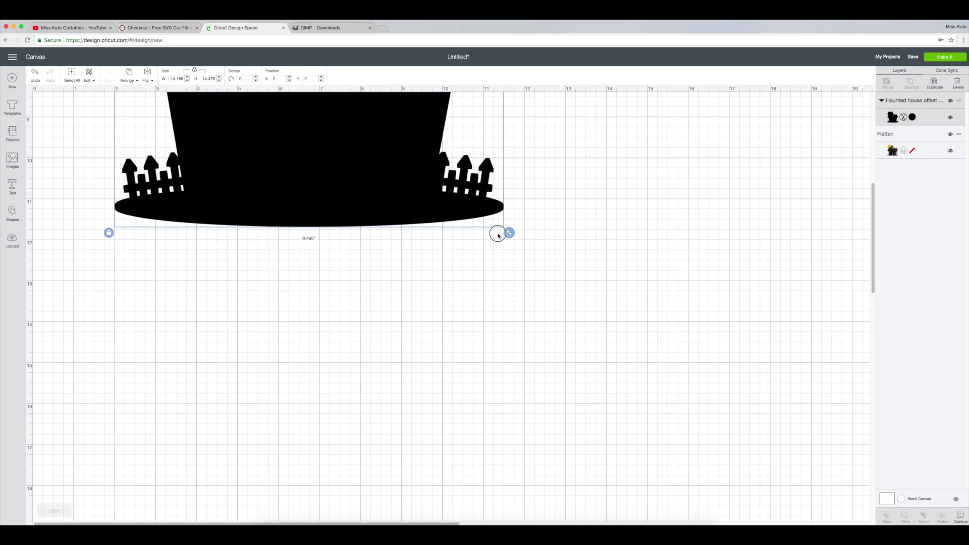
scroll(705, 374, "up", 4)
scroll(705, 374, "up", 4)
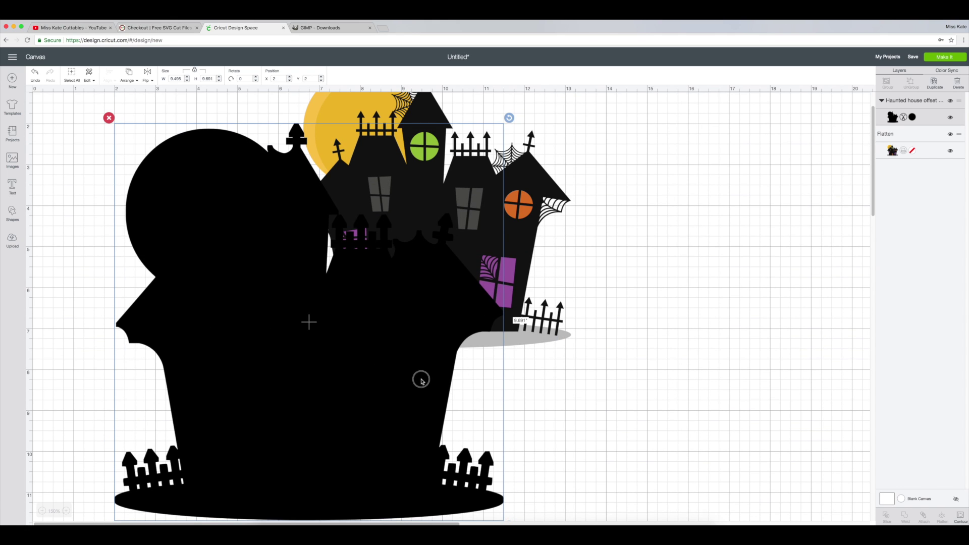
left_click_drag(422, 379, 528, 376)
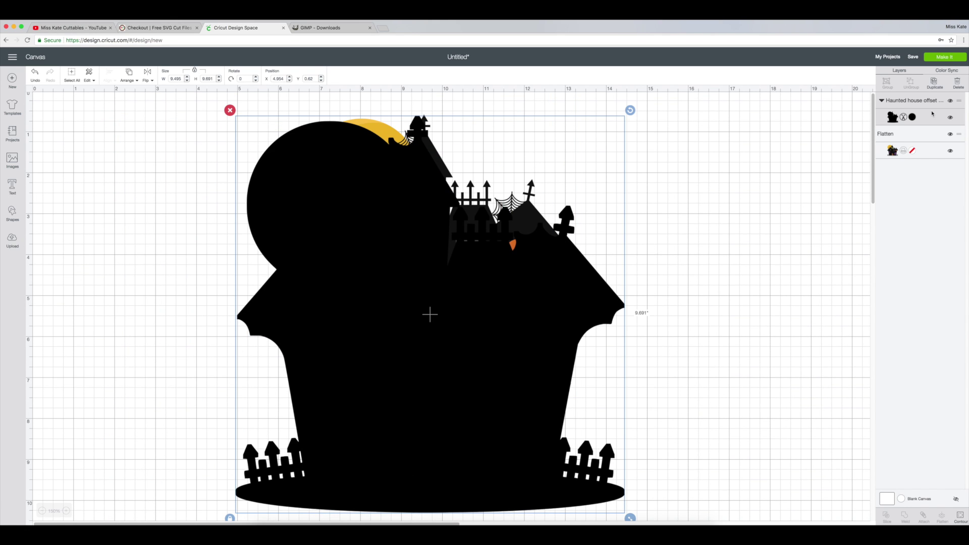
Color the offset white, send it to back, shrink it, and move the house over it
left_click(913, 118)
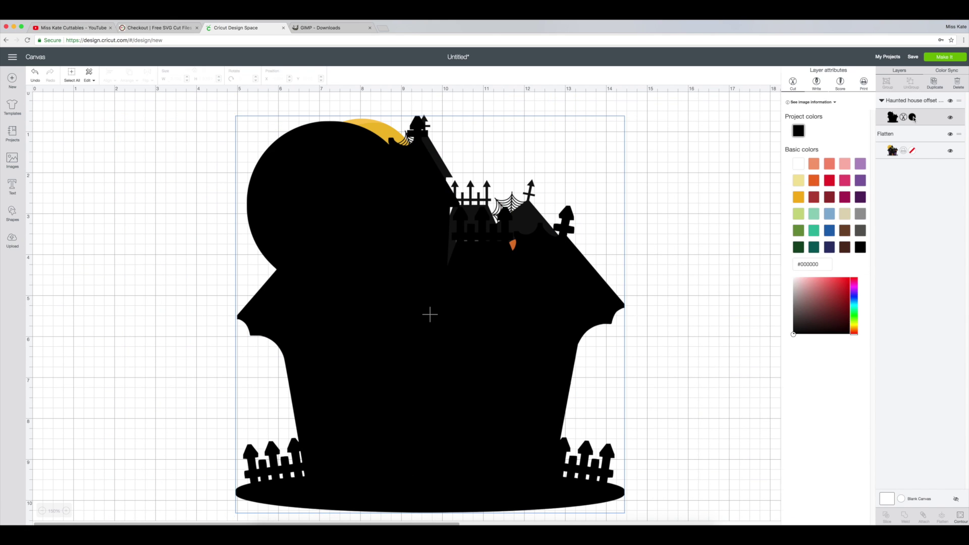
left_click(799, 162)
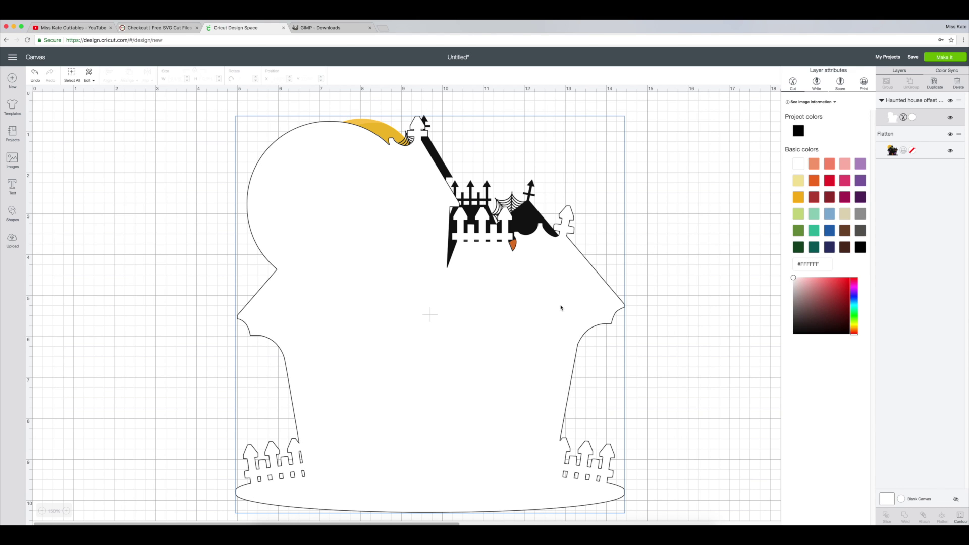
right_click(562, 306)
left_click(585, 396)
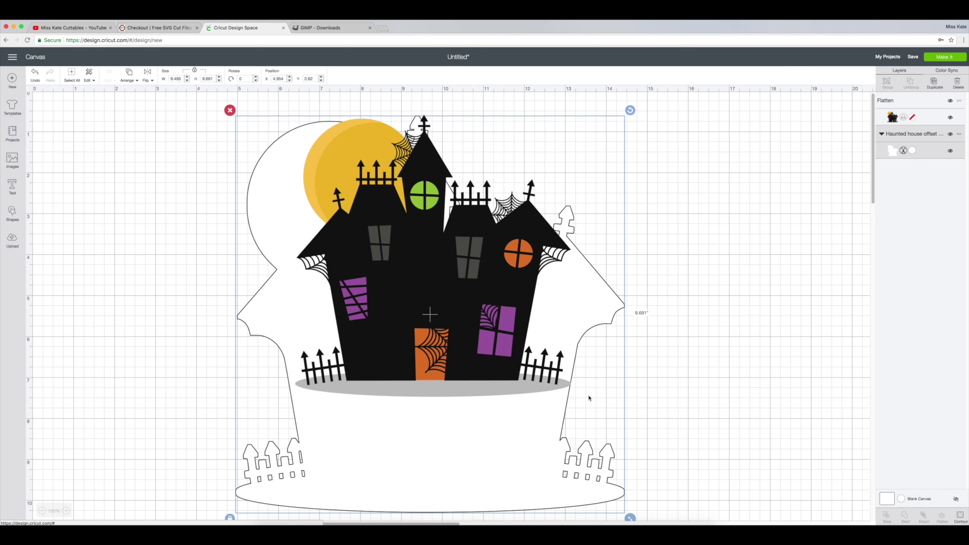
scroll(655, 335, "down", 2)
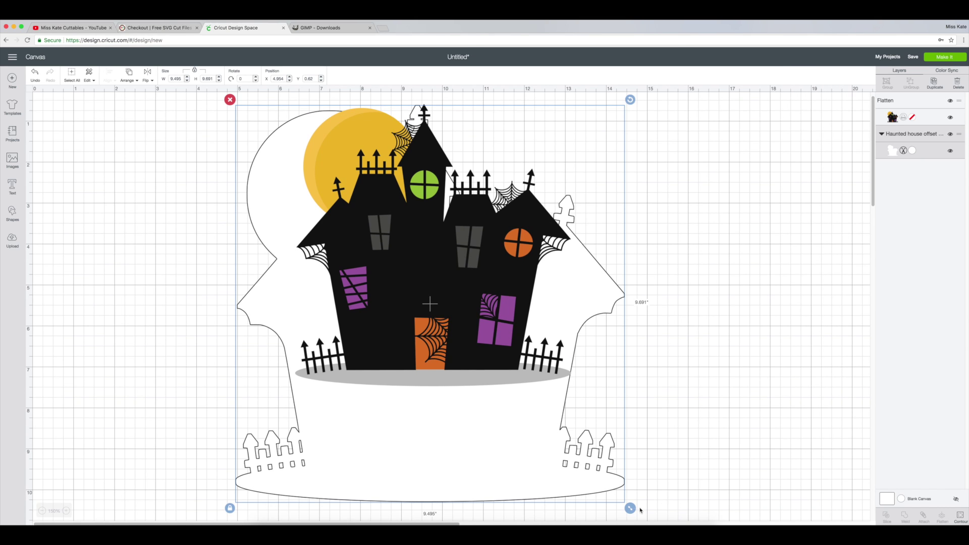
left_click_drag(631, 509, 533, 375)
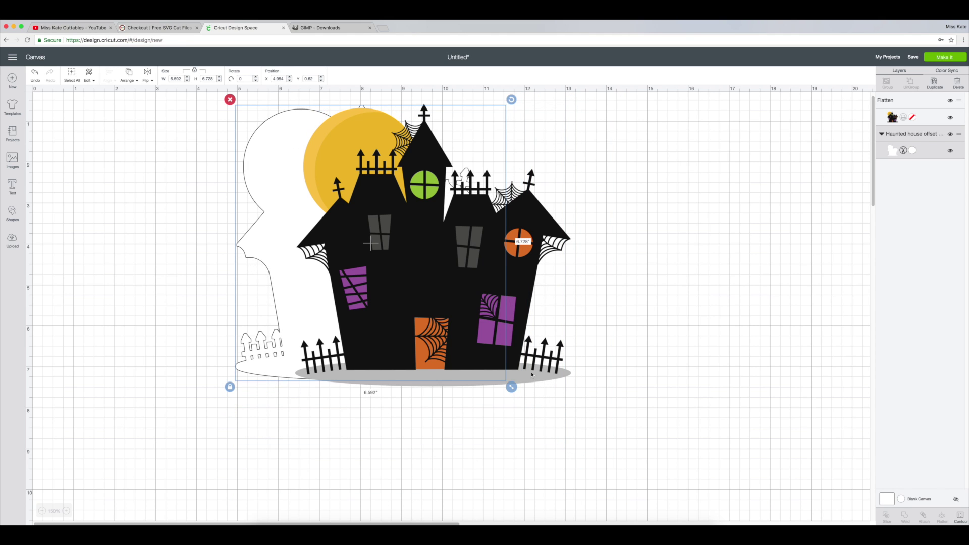
left_click_drag(298, 270, 197, 292)
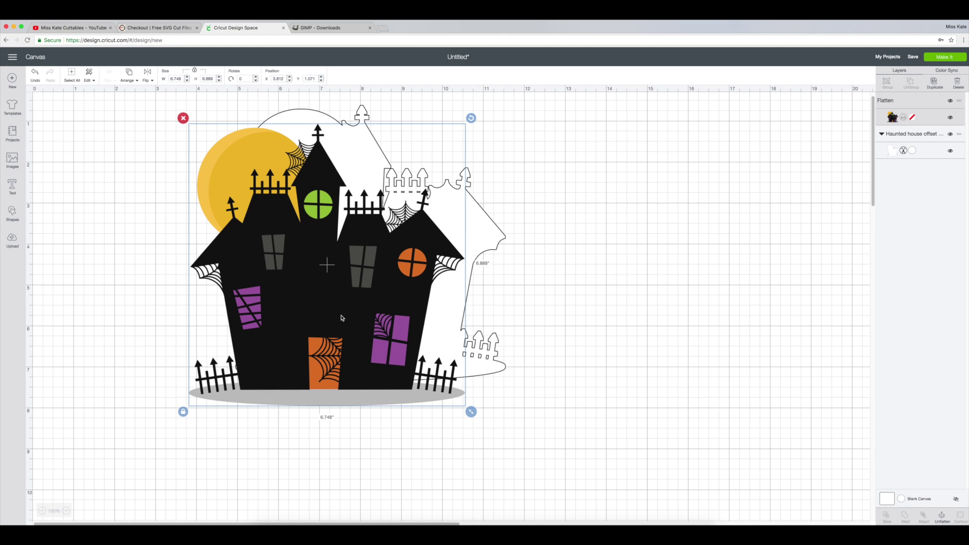
Resize and align the white offset behind the house, zooming in to check edges
left_click(493, 373)
left_click_drag(510, 387, 535, 402)
left_click_drag(484, 247, 436, 244)
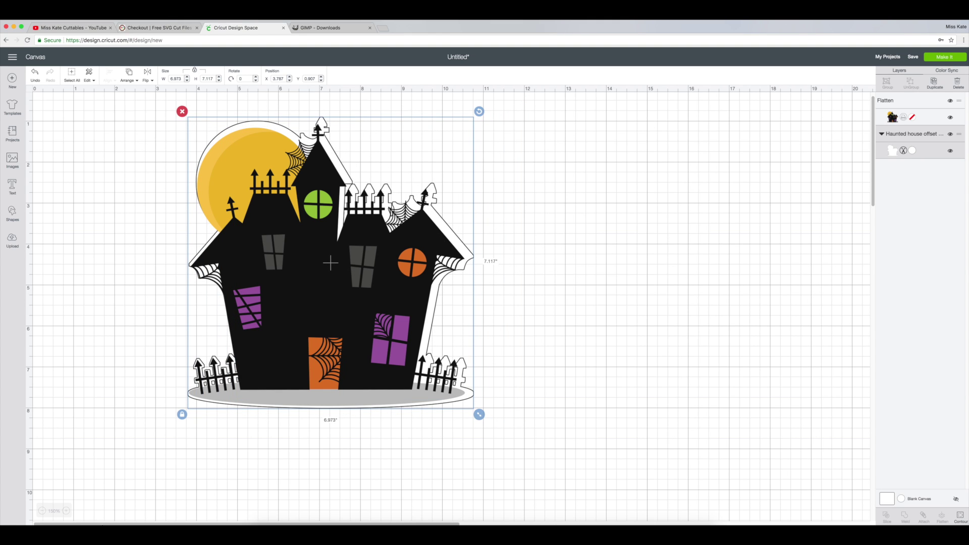
left_click(65, 510)
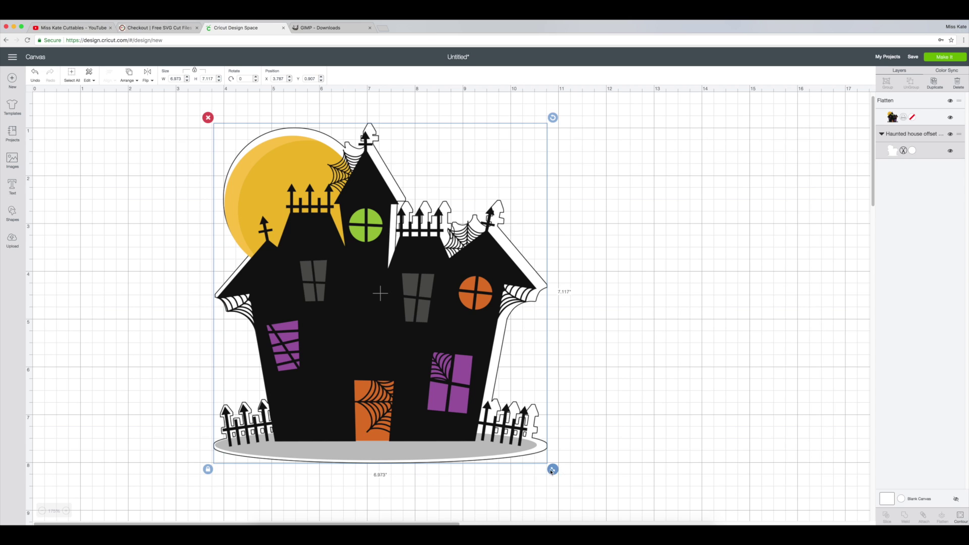
left_click_drag(553, 469, 545, 465)
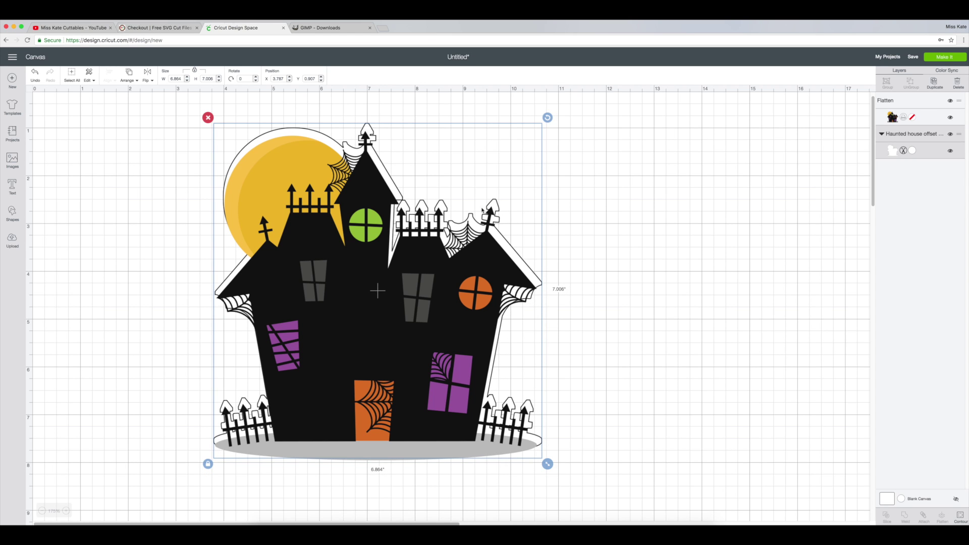
Nudge and resize the house until the white border is even, about 6.786 × 6.929 in
left_click(385, 170)
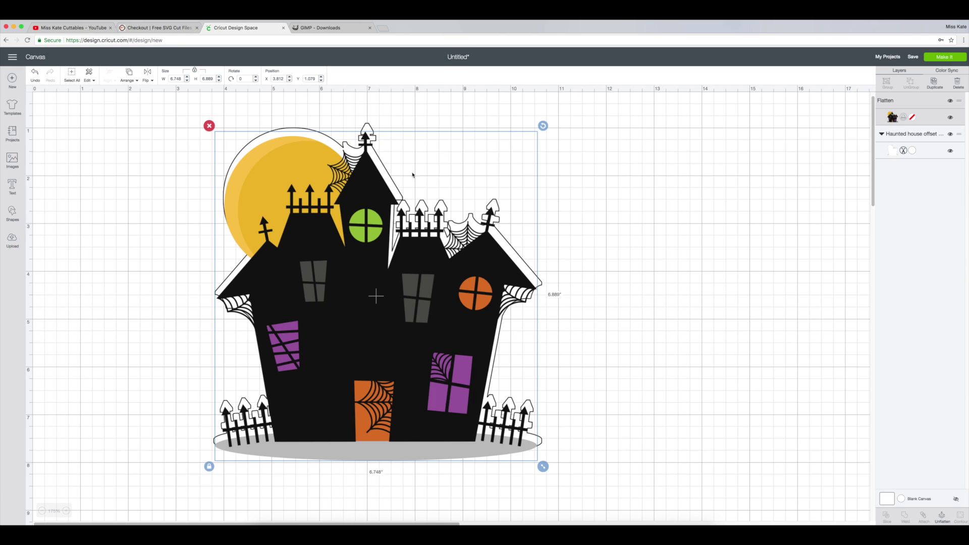
left_click_drag(377, 267, 380, 261)
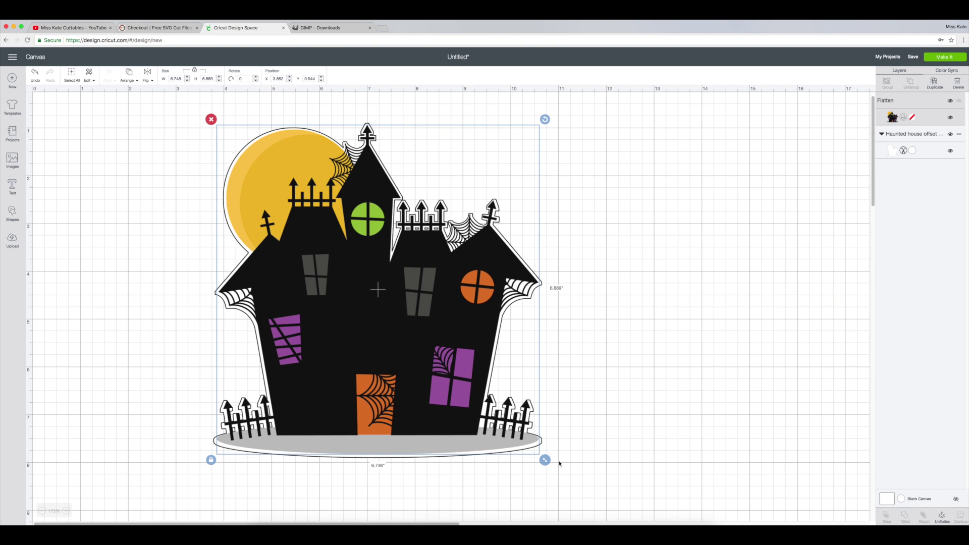
left_click_drag(547, 462, 549, 465)
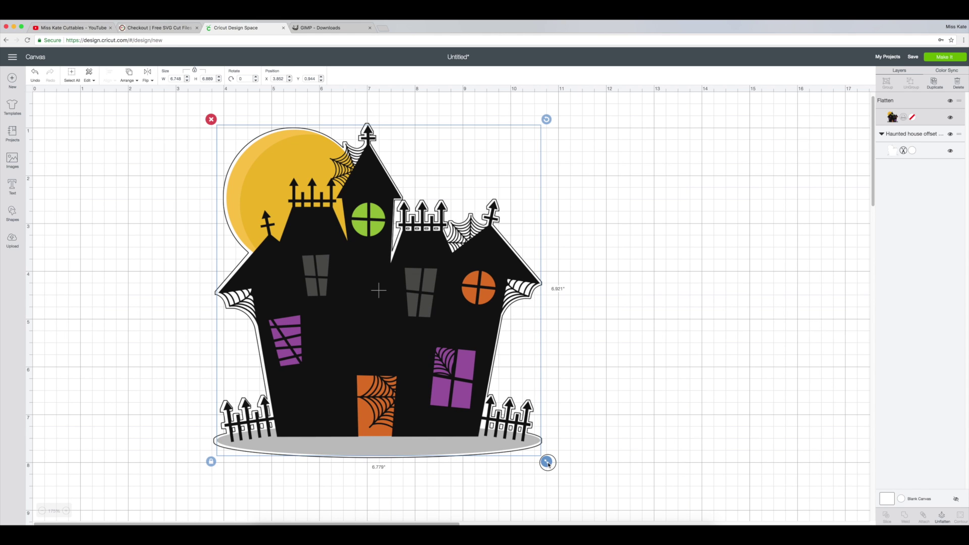
left_click_drag(500, 438, 500, 441)
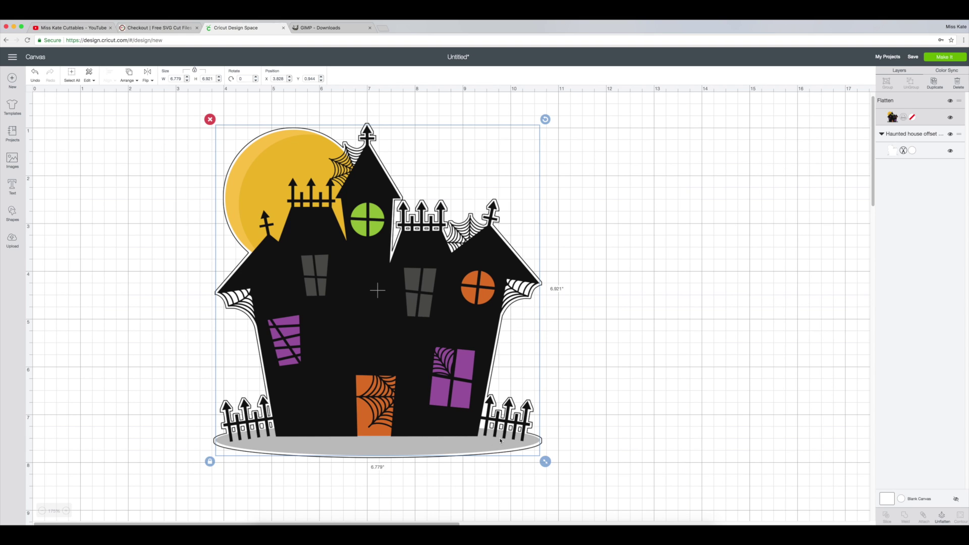
left_click(668, 464)
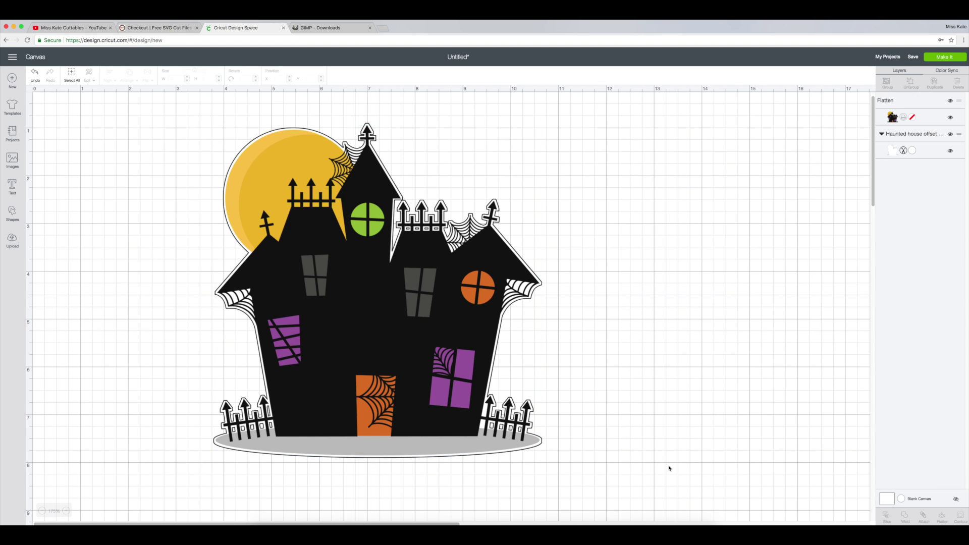
left_click_drag(497, 443, 498, 442)
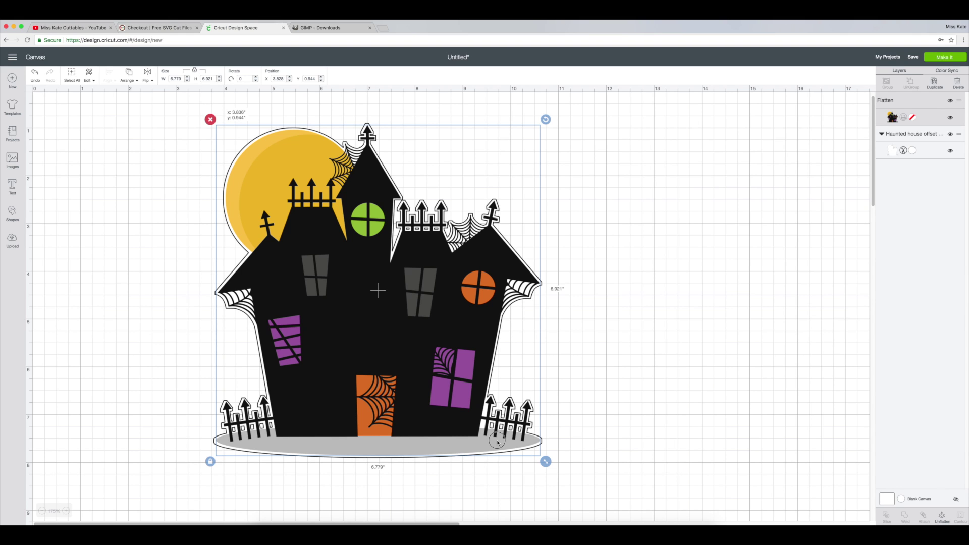
left_click_drag(497, 442, 497, 443)
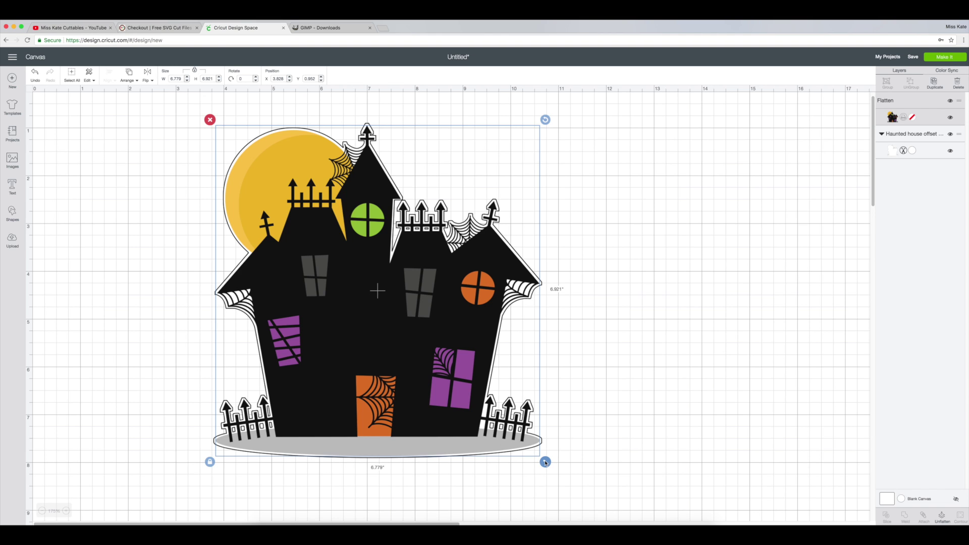
left_click_drag(546, 462, 546, 463)
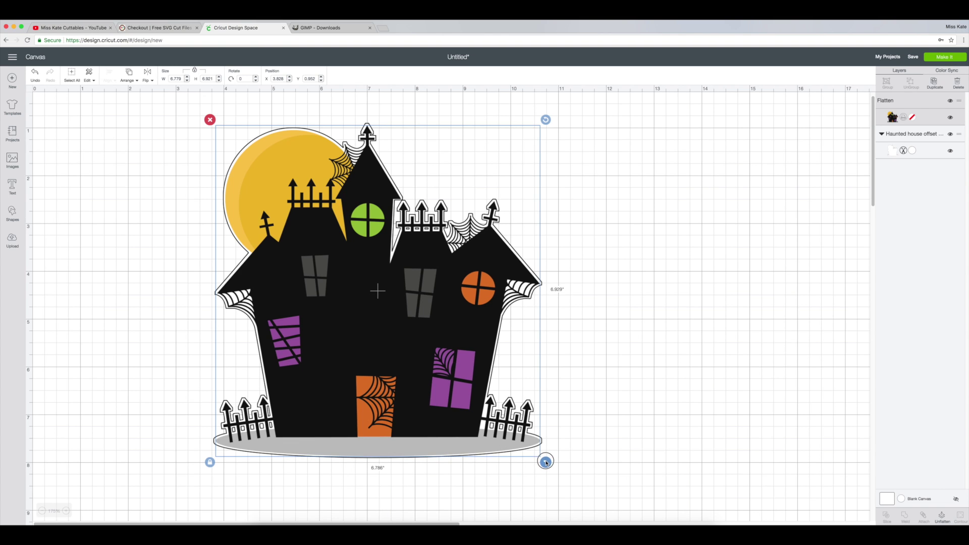
left_click_drag(436, 412, 436, 411)
left_click(699, 393)
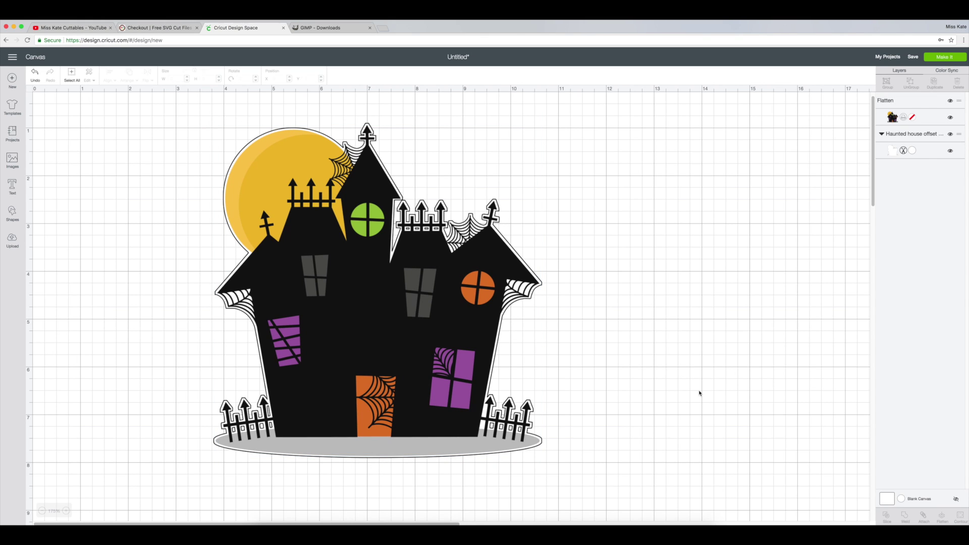
Flatten house and border together, move it top-left, and shrink it to 6.81 × 6.95
left_click_drag(591, 487, 139, 97)
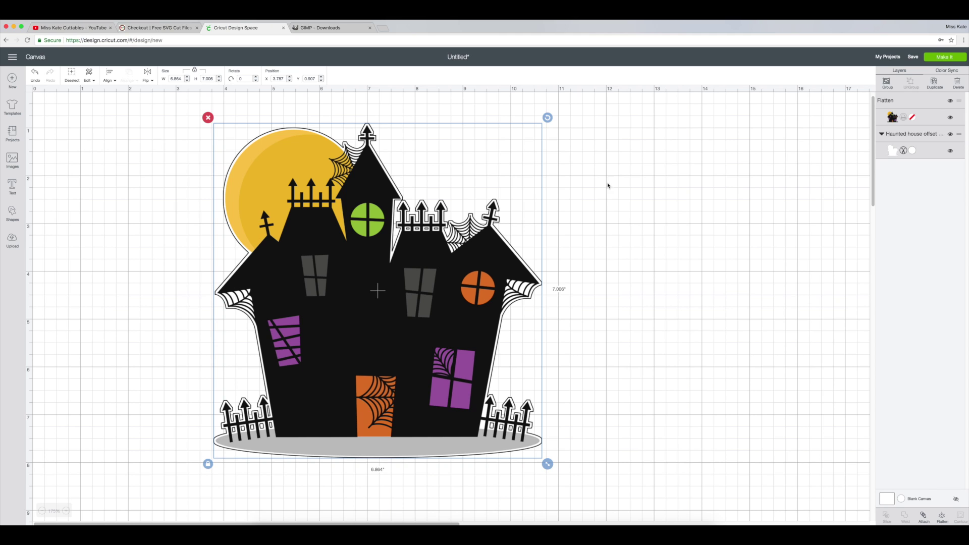
left_click(942, 517)
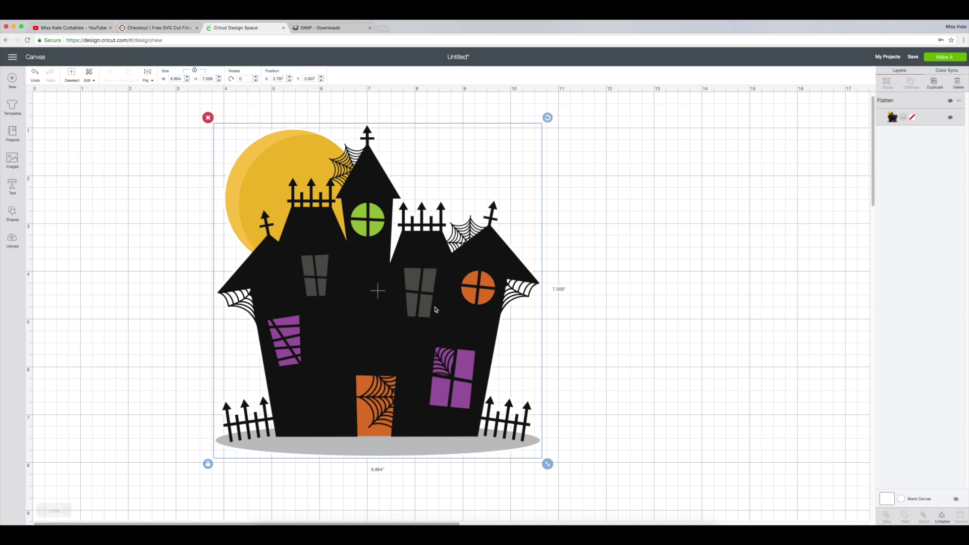
left_click_drag(523, 366, 396, 355)
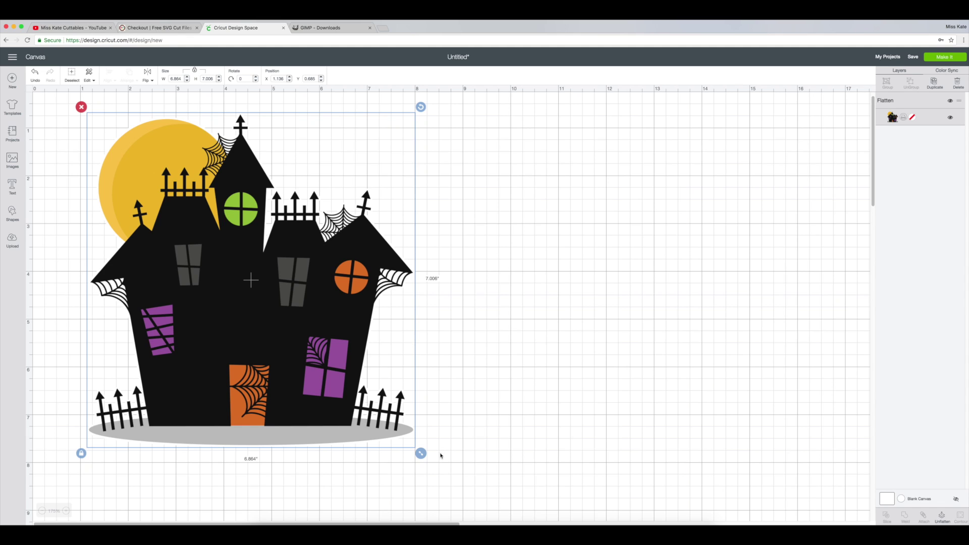
left_click_drag(423, 457, 415, 449)
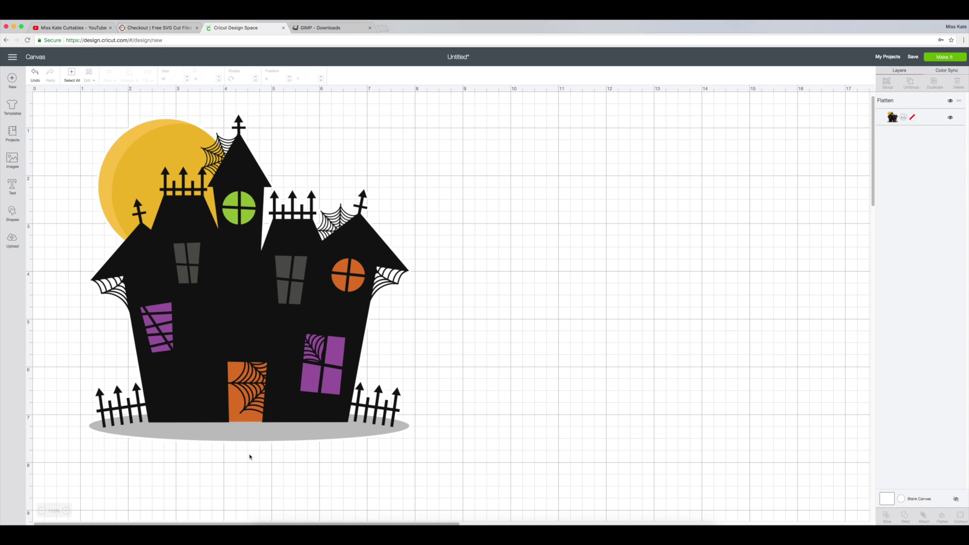
Start Make It and send the image to the printer with Bleed turned off
left_click(479, 445)
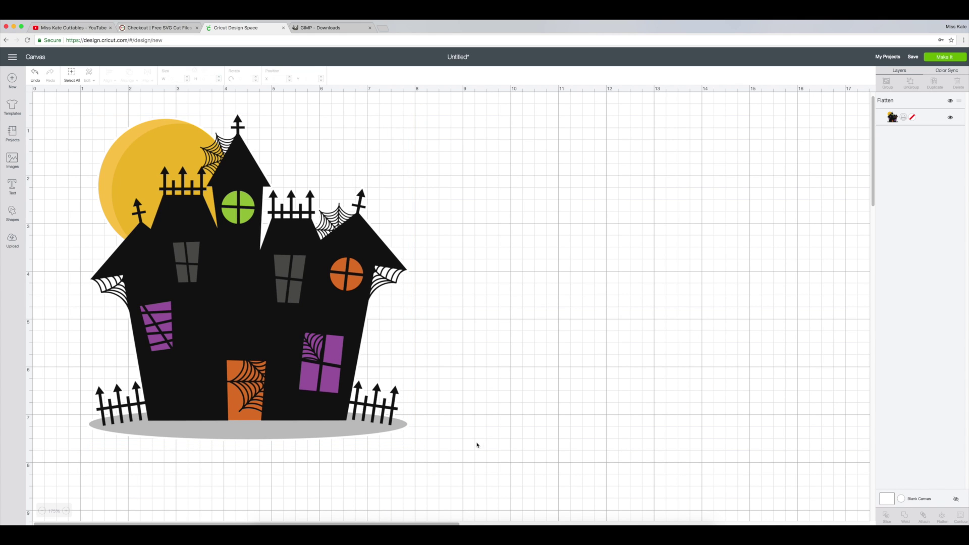
left_click(945, 57)
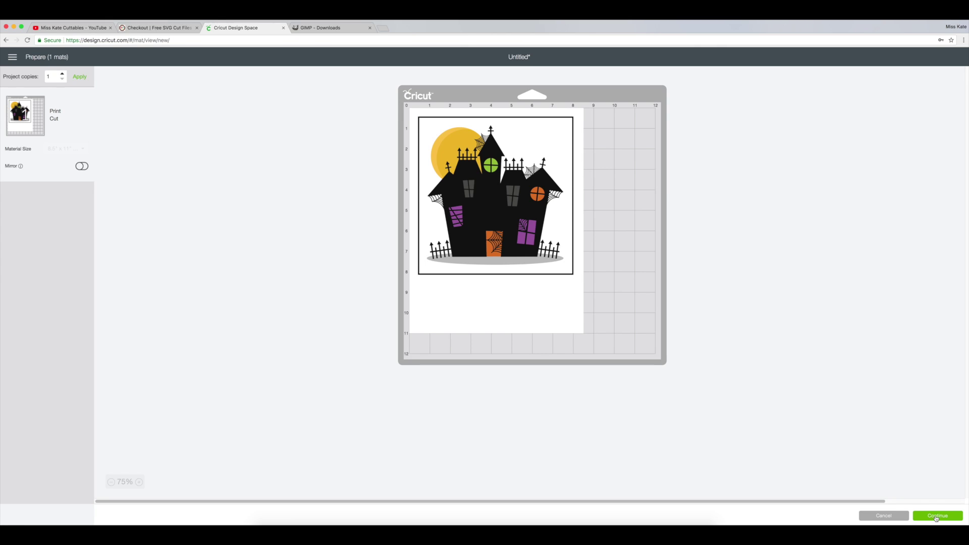
left_click(937, 516)
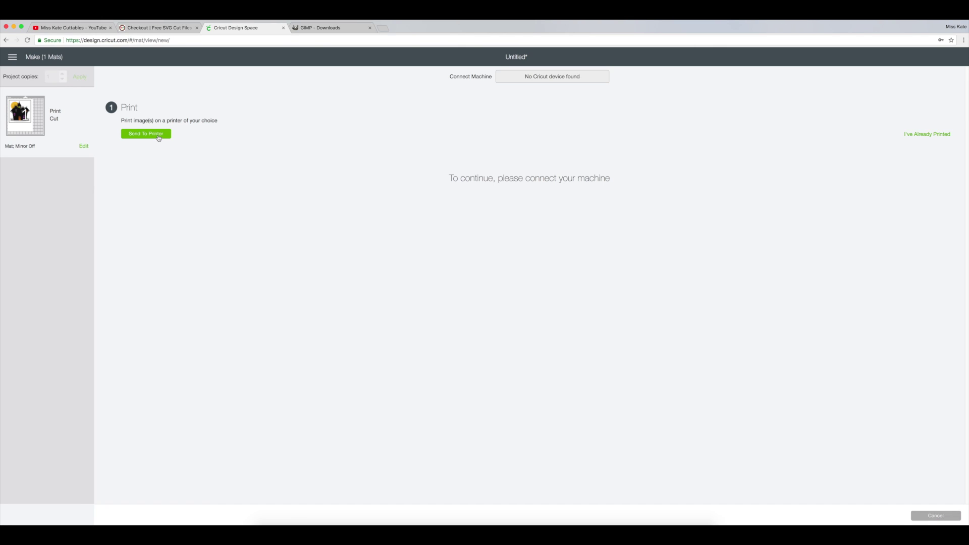
left_click(158, 135)
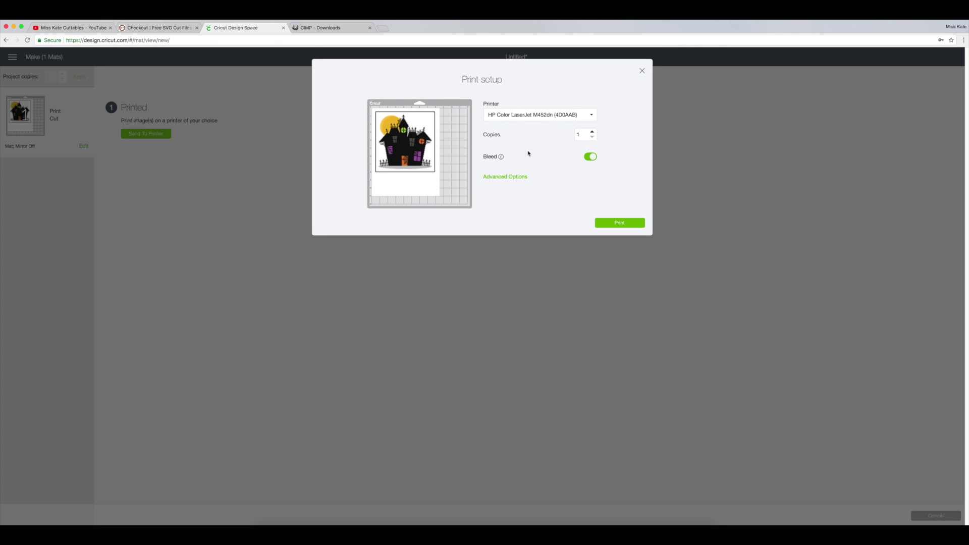
left_click(589, 157)
key("Return")
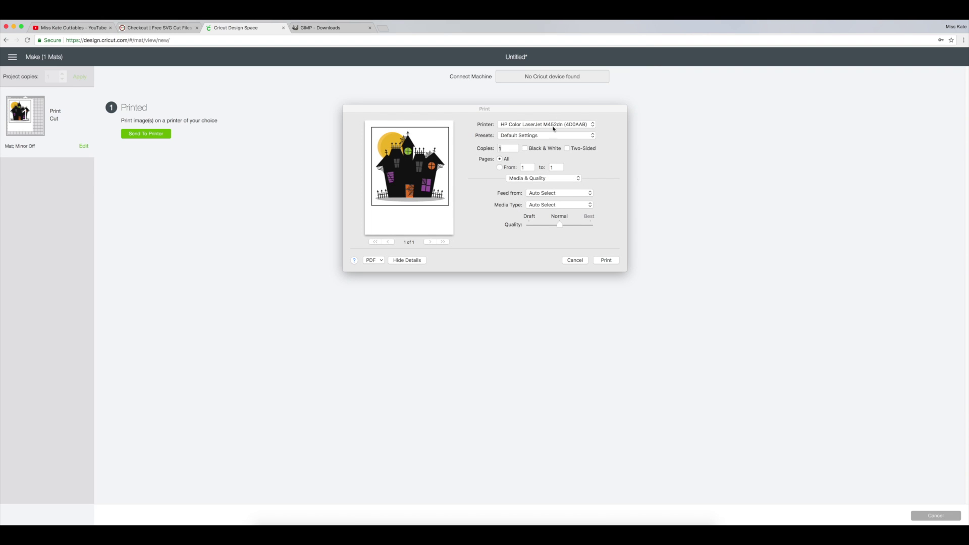
Print the haunted house on Card Stock fed from Tray 3
left_click(545, 196)
left_click(548, 219)
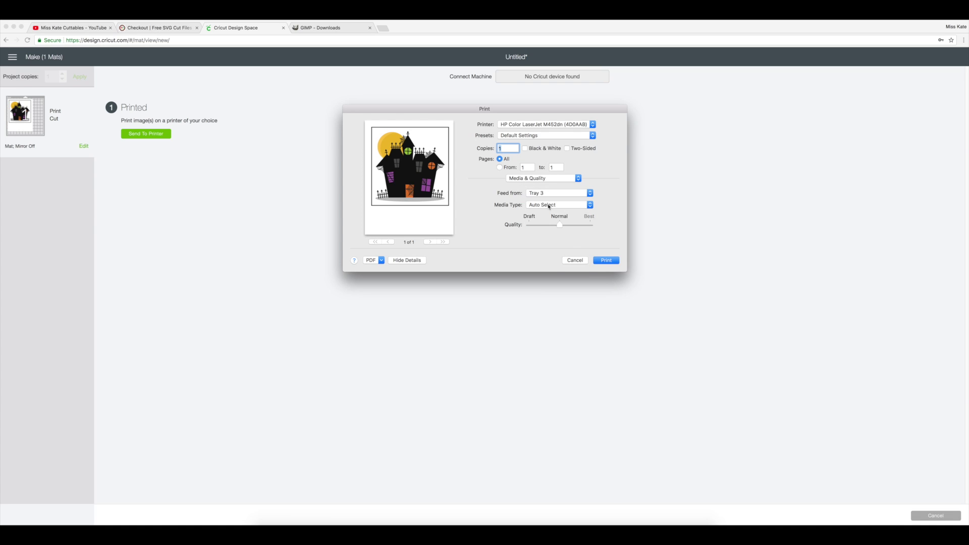
left_click(549, 205)
left_click(548, 219)
left_click(608, 261)
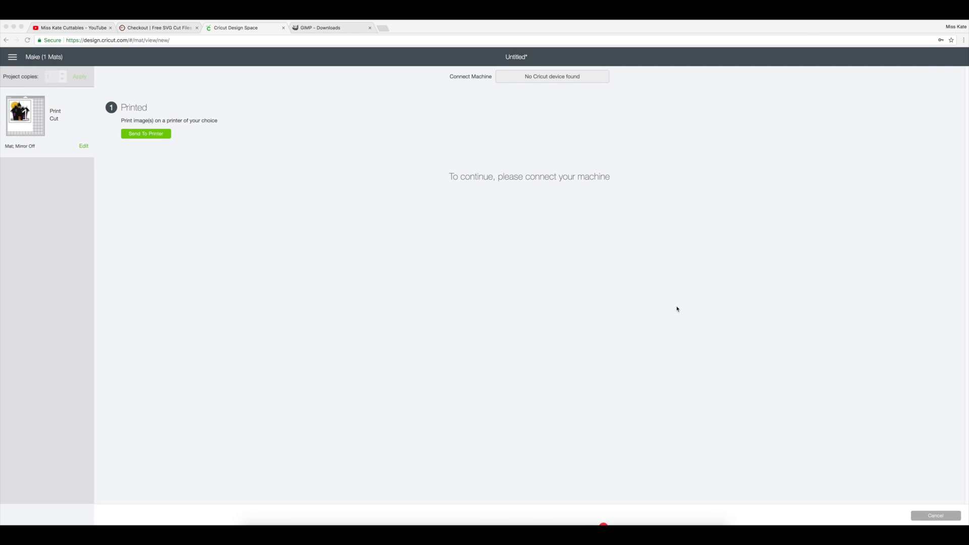